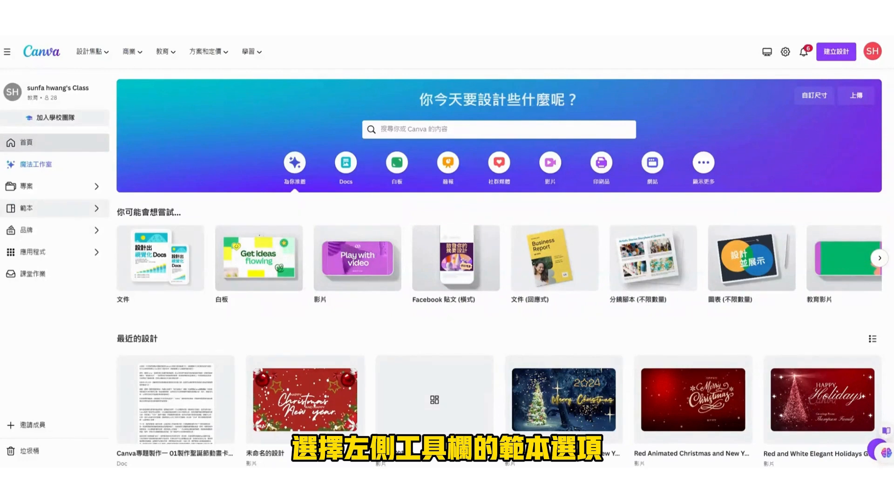
Search the template library for 聖誕節 影片.
click(63, 208)
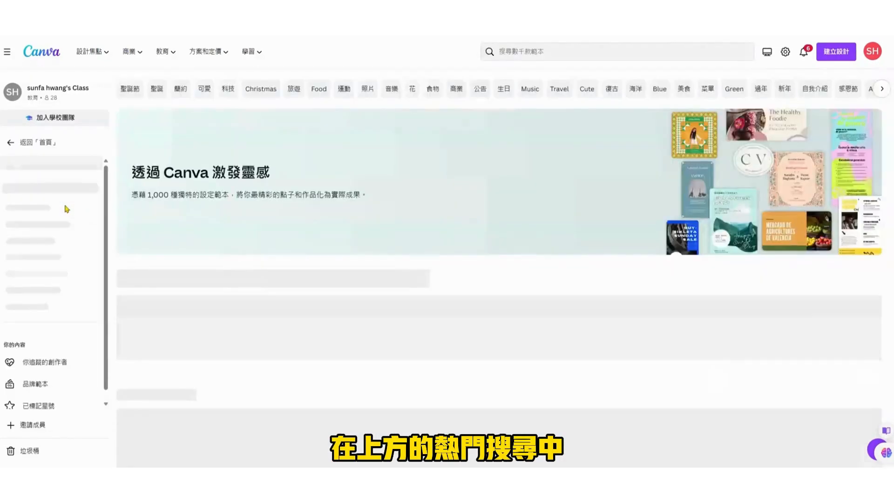
click(517, 51)
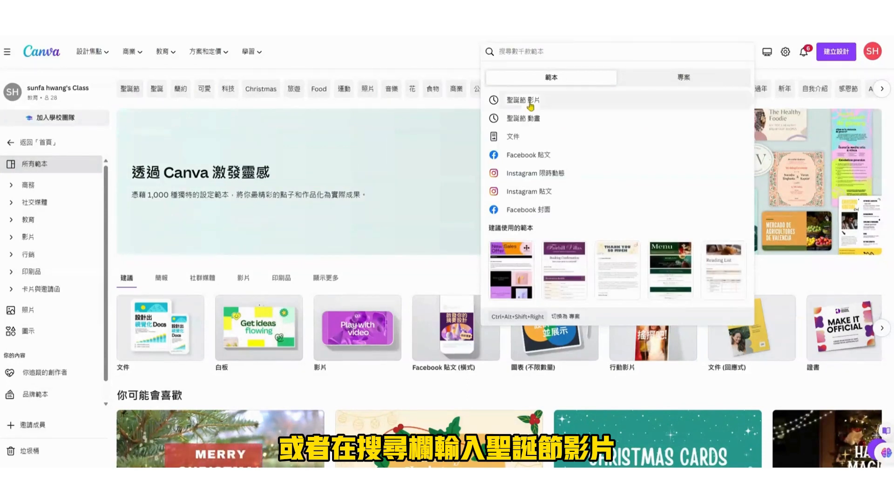
click(530, 101)
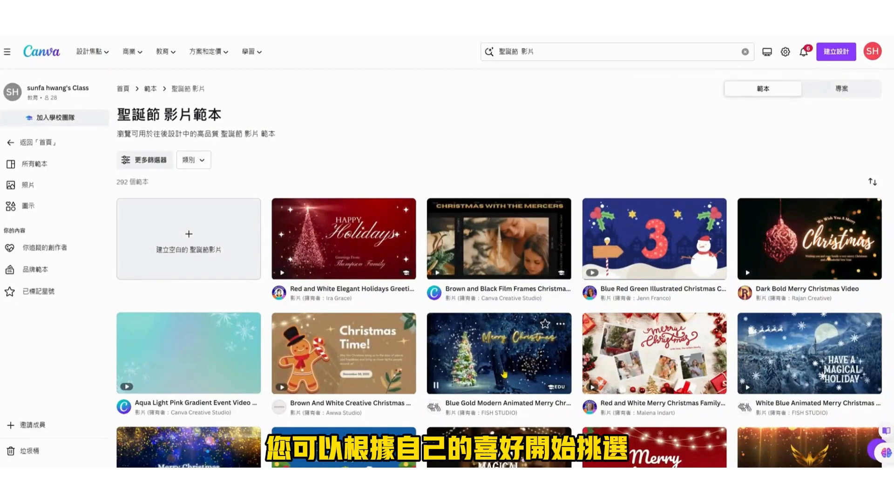
Browse the Christmas video templates and start customizing the "Red and White Elegant Holidays Greetings Video" template.
scroll(504, 374, down, 2)
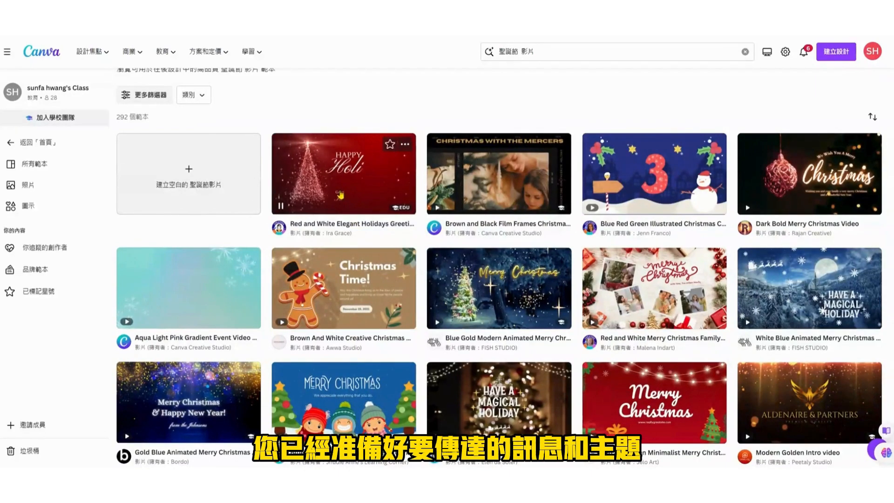
scroll(340, 195, down, 4)
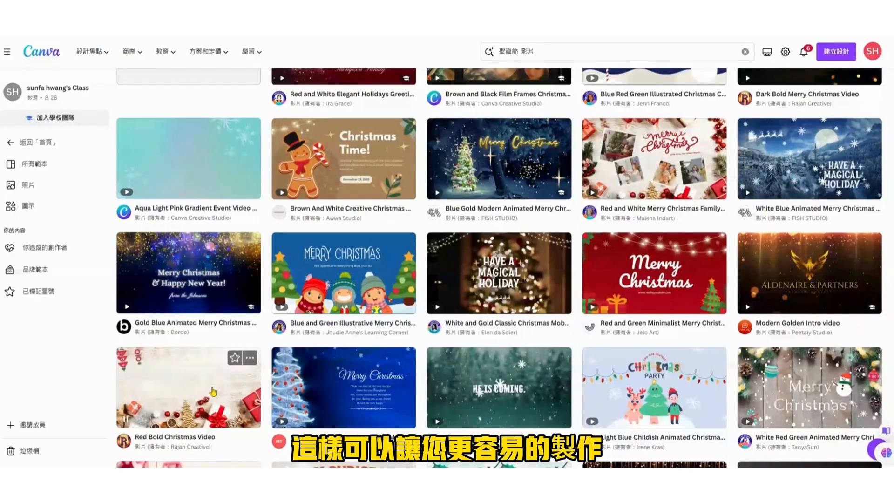
scroll(294, 395, up, 3)
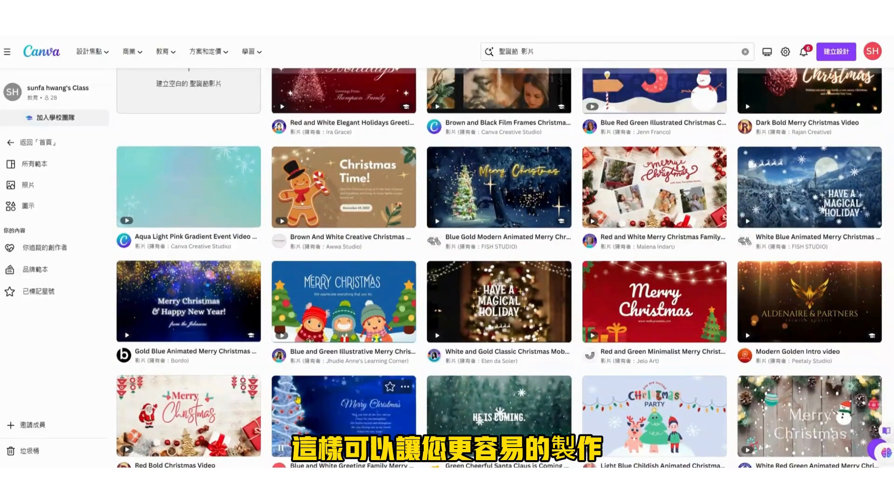
scroll(296, 399, up, 2)
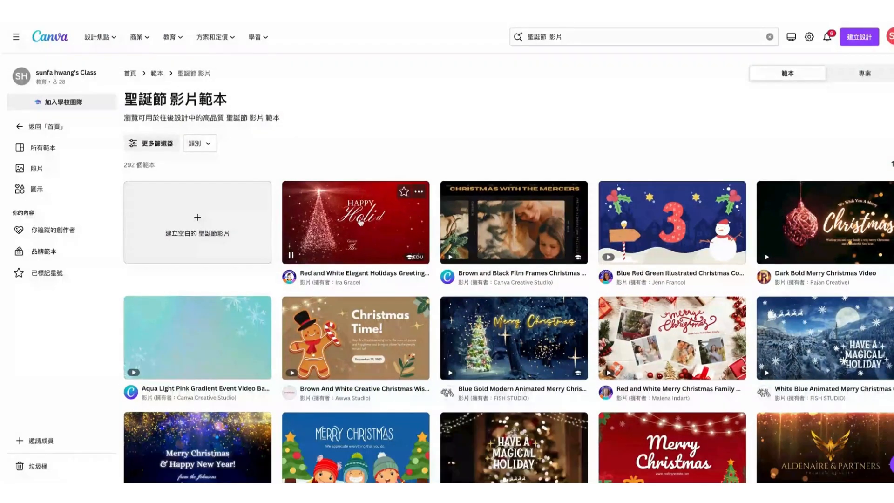
click(361, 222)
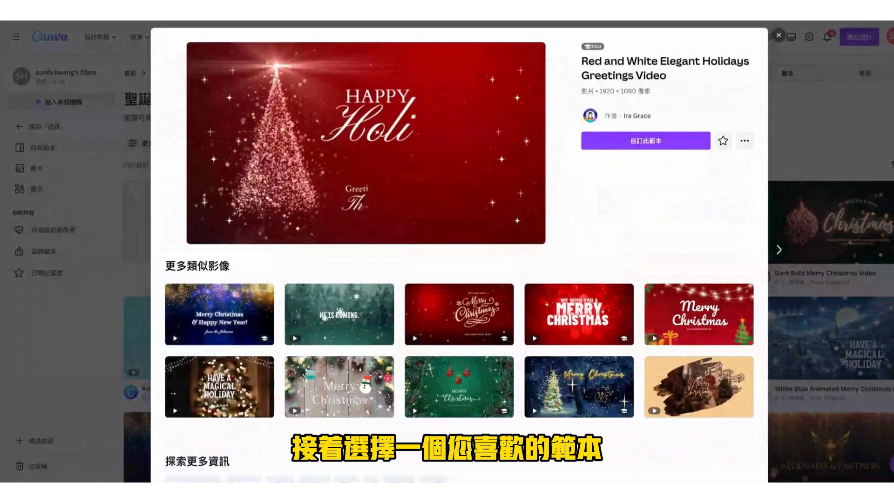
click(638, 141)
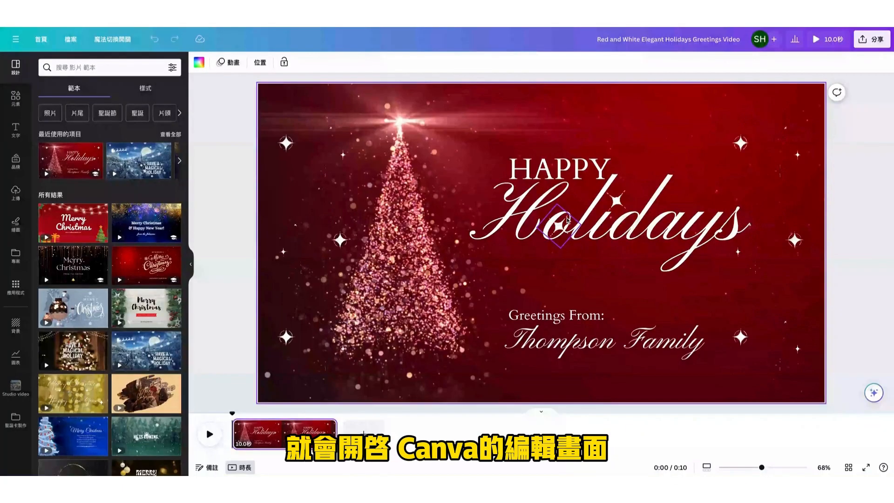
Move the HAPPY heading up and to the right, and the Holidays text lower on the page.
click(619, 221)
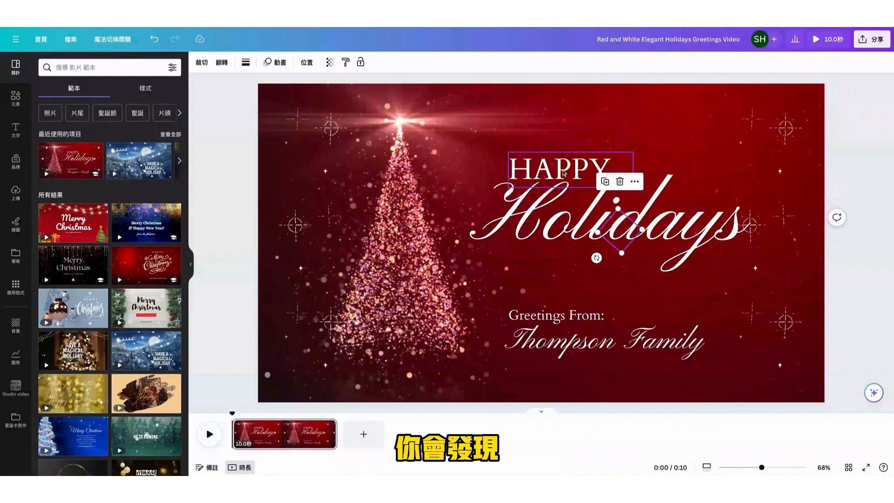
click(586, 138)
click(600, 218)
click(600, 340)
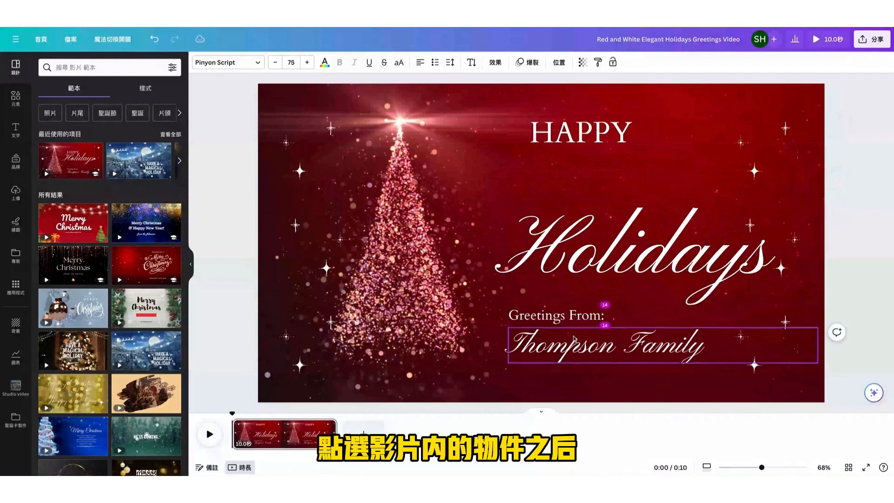
Move the family name line lower on the page and delete the "Greetings From:" text.
click(557, 320)
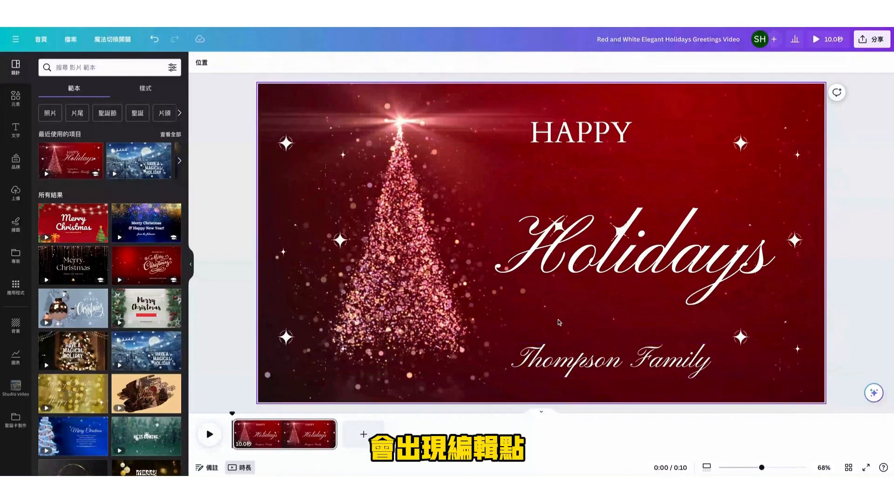
click(619, 242)
click(574, 344)
click(559, 320)
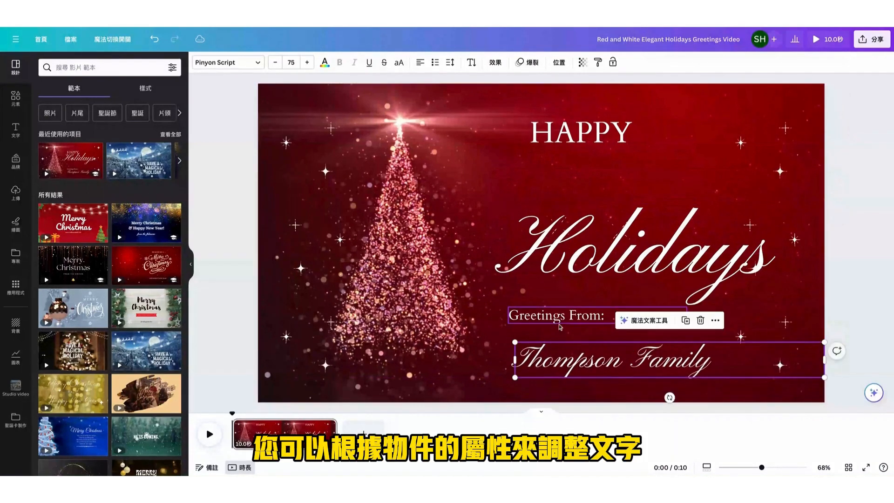
key(Escape)
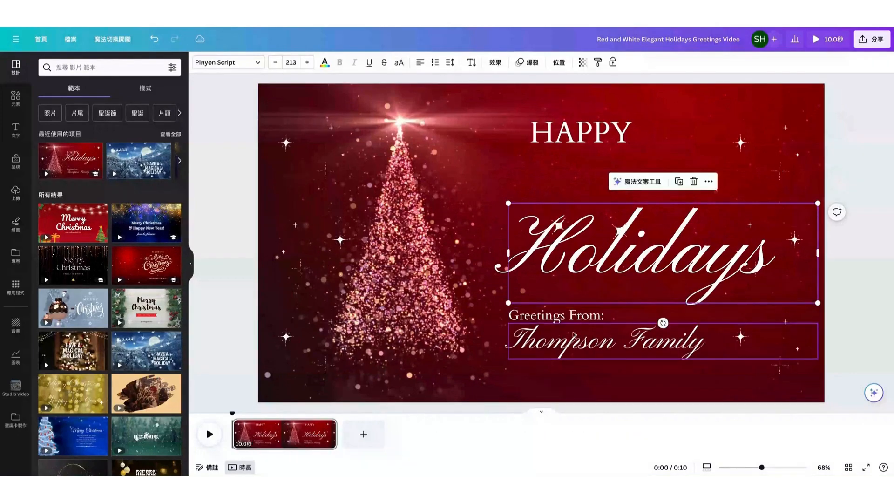
click(574, 344)
click(559, 320)
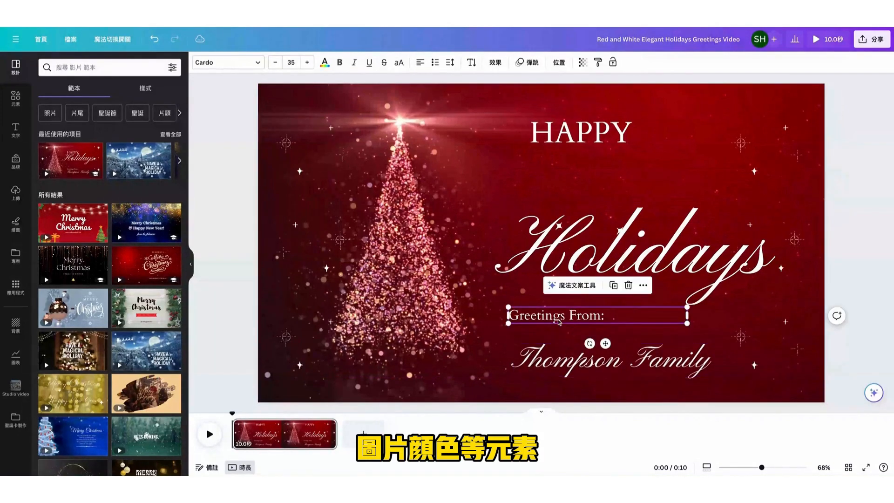
key(Delete)
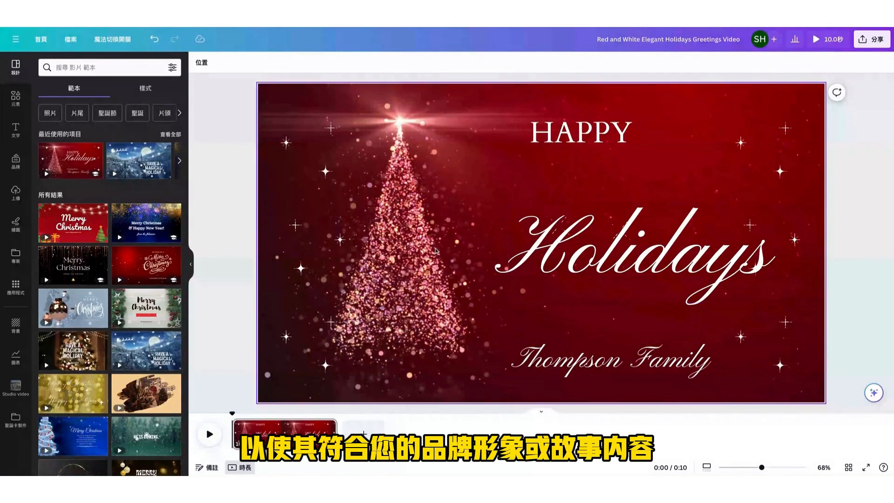
Delete the existing page and apply the "Blue Gold Modern Animated Merry Christmas Festive Video" template to the blank page.
click(287, 425)
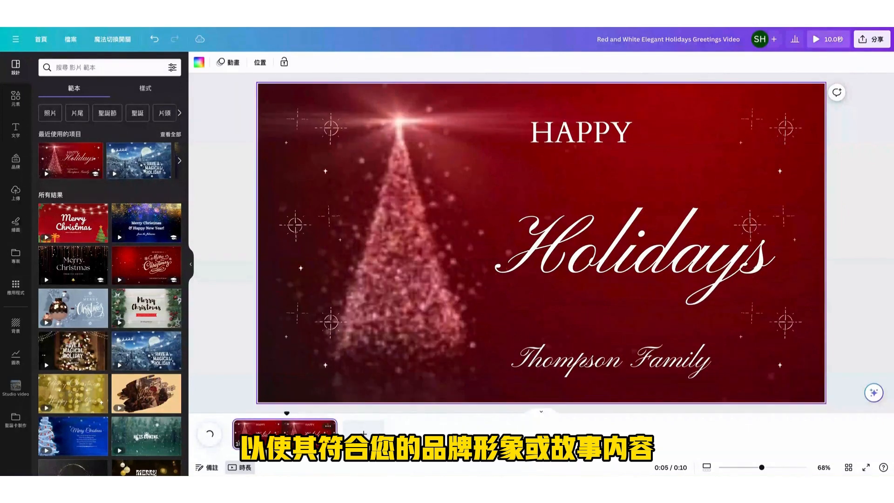
key(Delete)
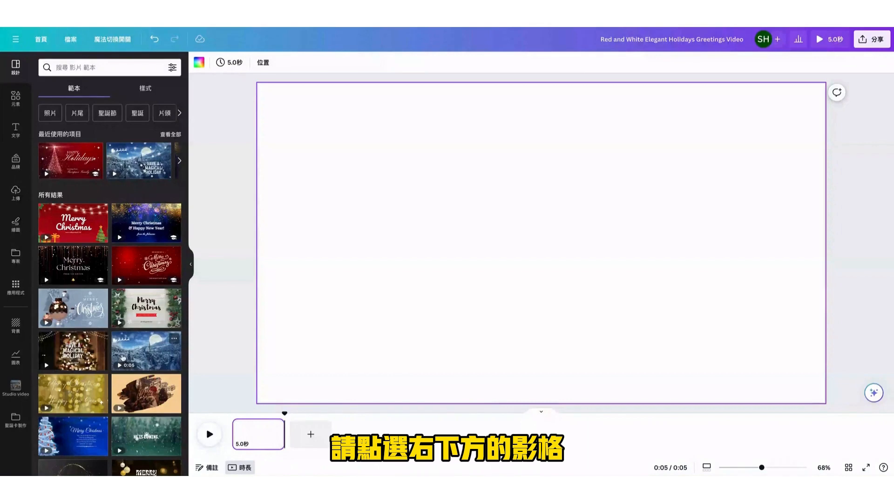
scroll(122, 357, down, 4)
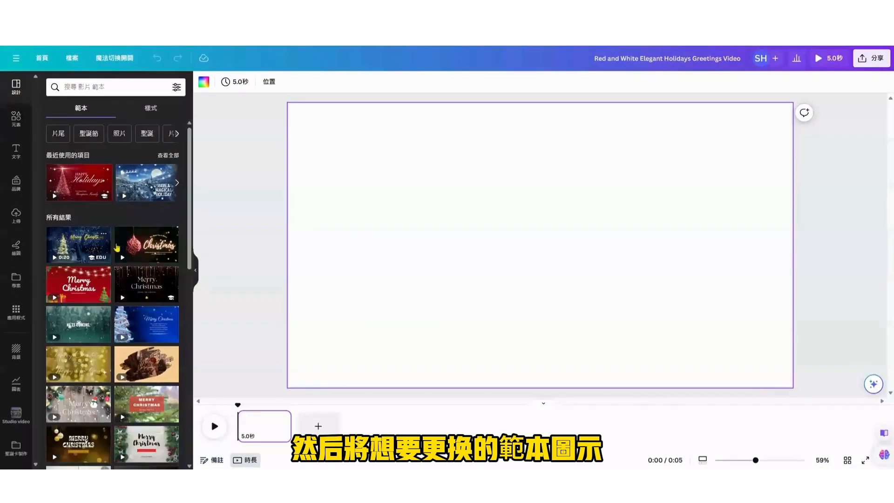
drag(147, 247, 353, 181)
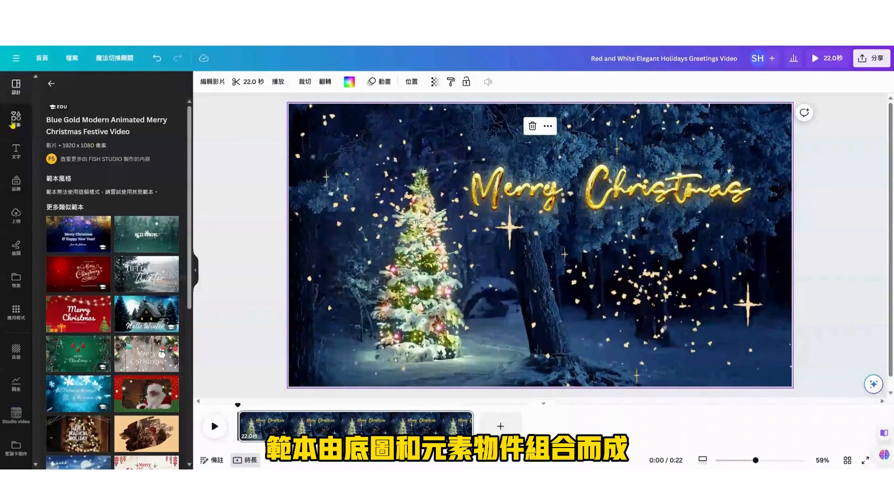
Move the Merry Christmas lettering down toward the page's middle and search the elements for 2024.
click(14, 125)
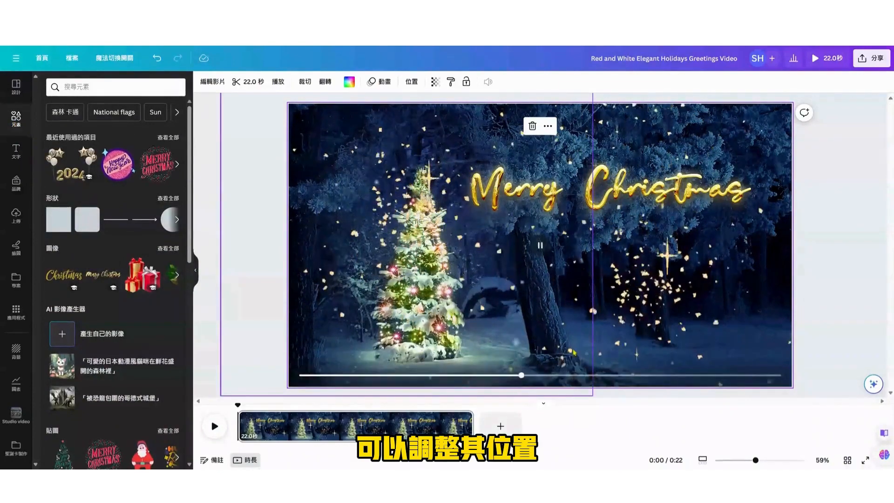
drag(618, 195, 622, 241)
click(71, 85)
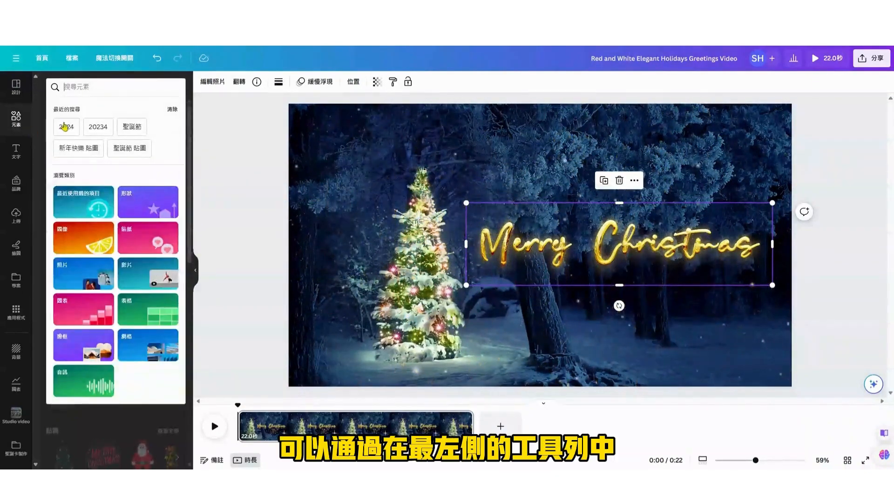
click(66, 127)
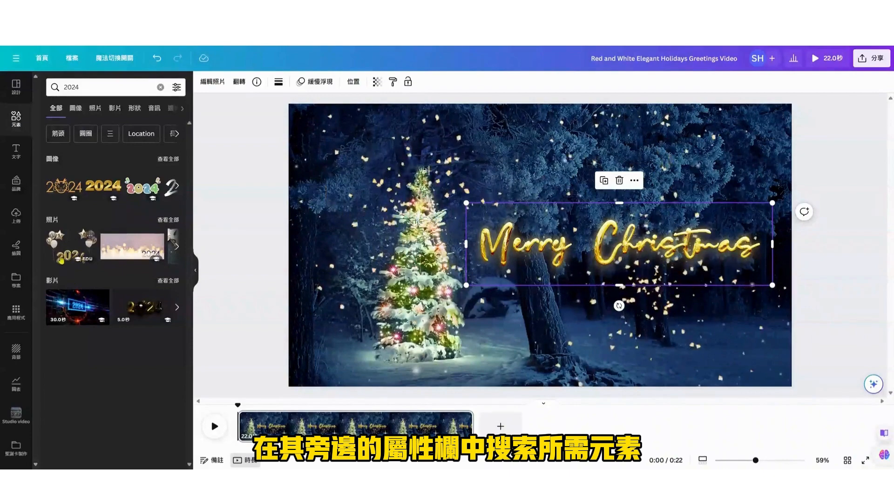
Add the gold 2024 balloon photo and size it to fit centred above the Merry Christmas lettering.
drag(70, 247, 191, 203)
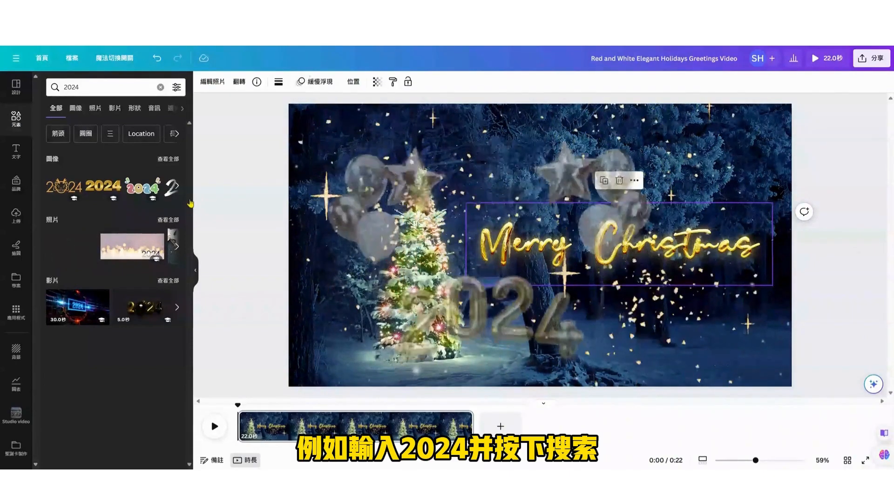
drag(329, 158, 331, 160)
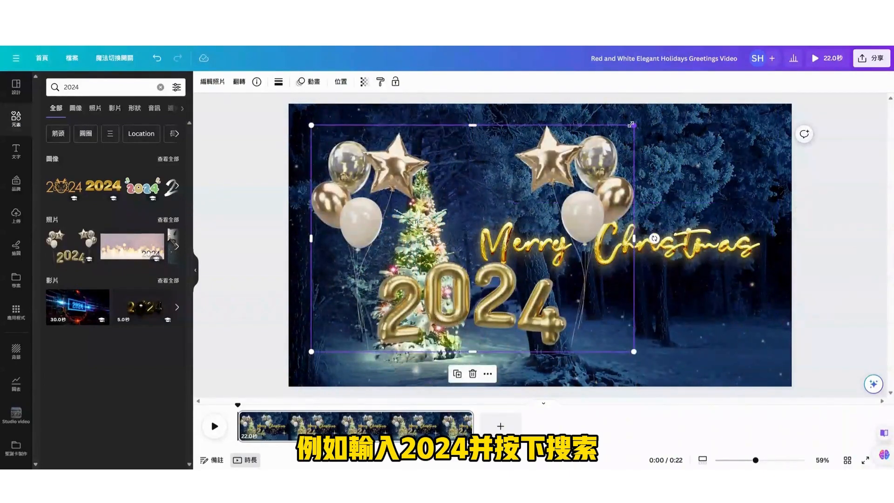
drag(630, 124, 437, 287)
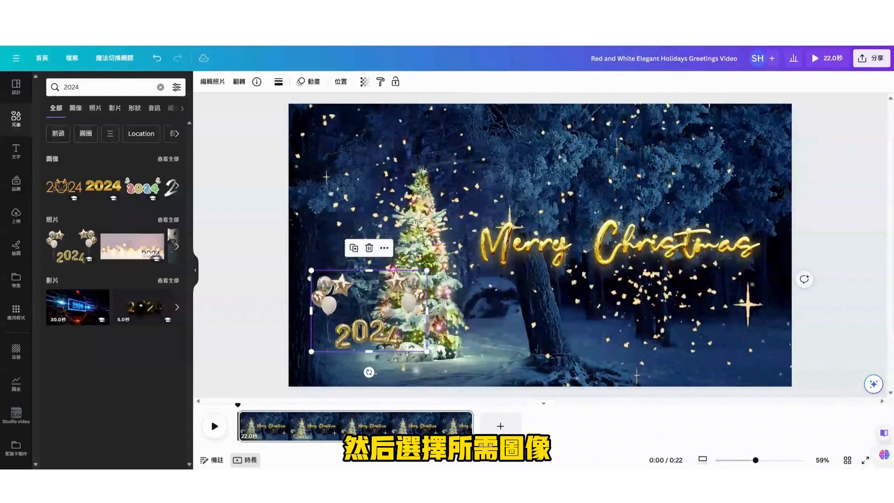
drag(563, 143, 495, 178)
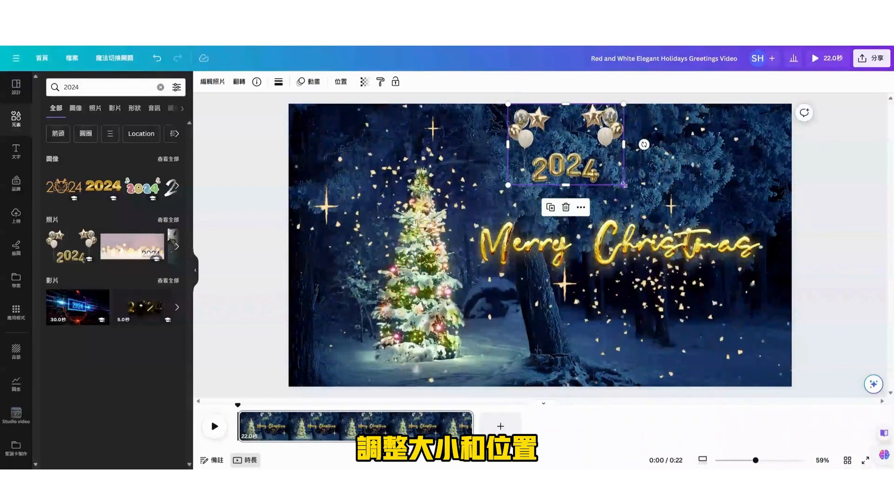
drag(624, 185, 654, 197)
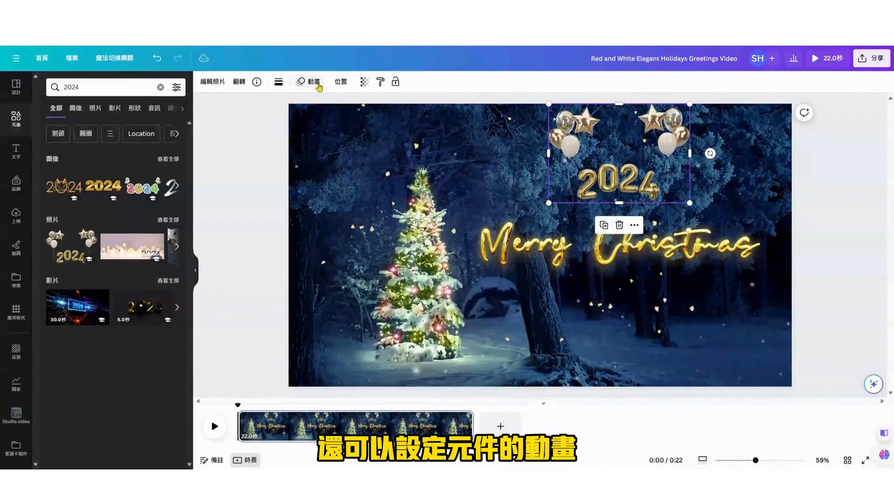
Browse the animation effects available for the 2024 balloon photo.
click(314, 83)
scroll(140, 214, down, 5)
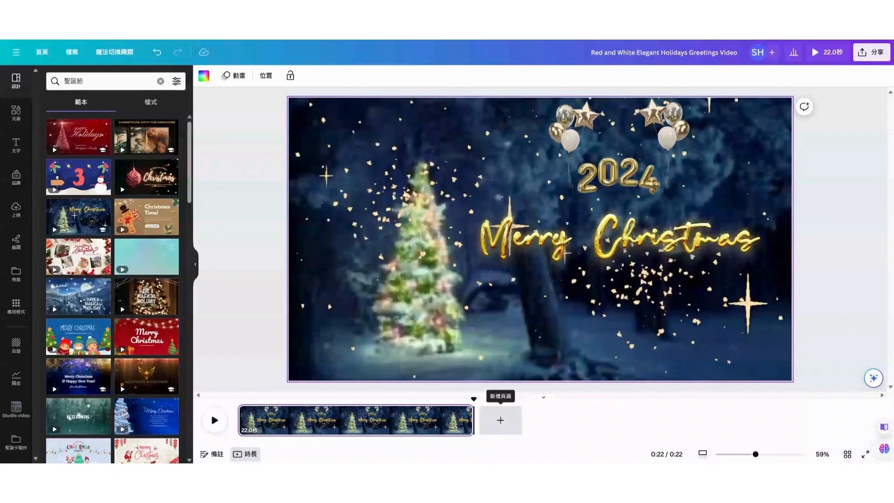
Add a blank page after the Christmas page and lengthen its duration to 5.3 seconds.
click(501, 420)
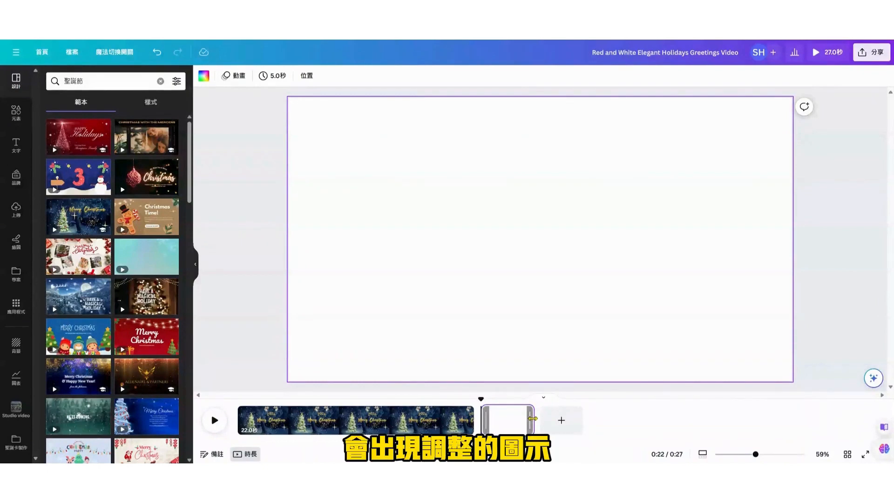
mouse_move(532, 419)
mouse_down()
mouse_move(577, 419)
mouse_move(537, 420)
mouse_up()
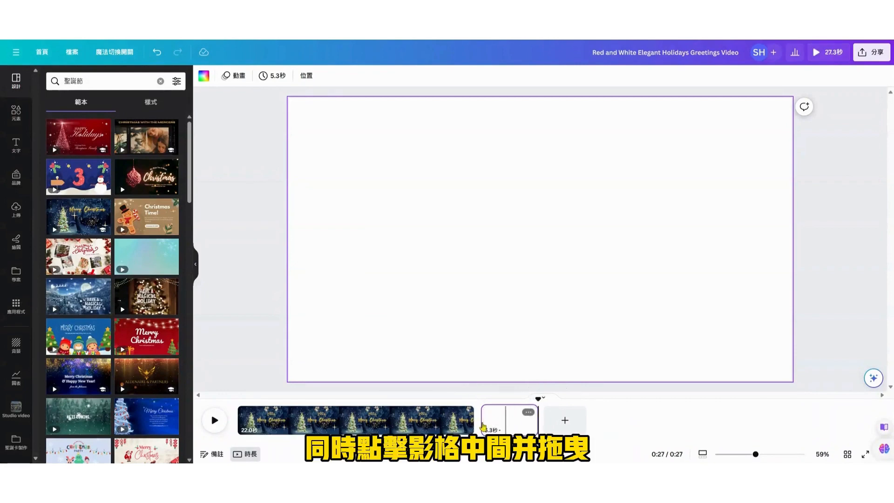
mouse_move(483, 426)
mouse_down()
mouse_move(296, 416)
mouse_move(486, 424)
mouse_up()
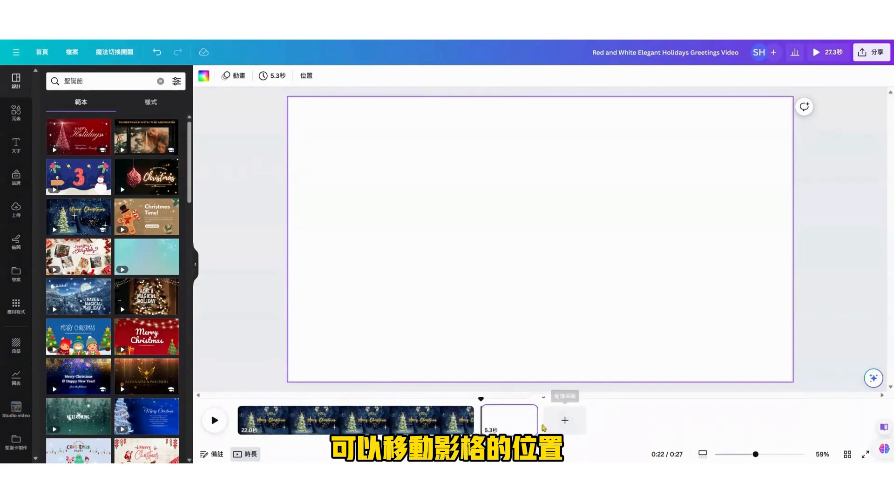
Check the blank second page's options and delete that page.
click(530, 413)
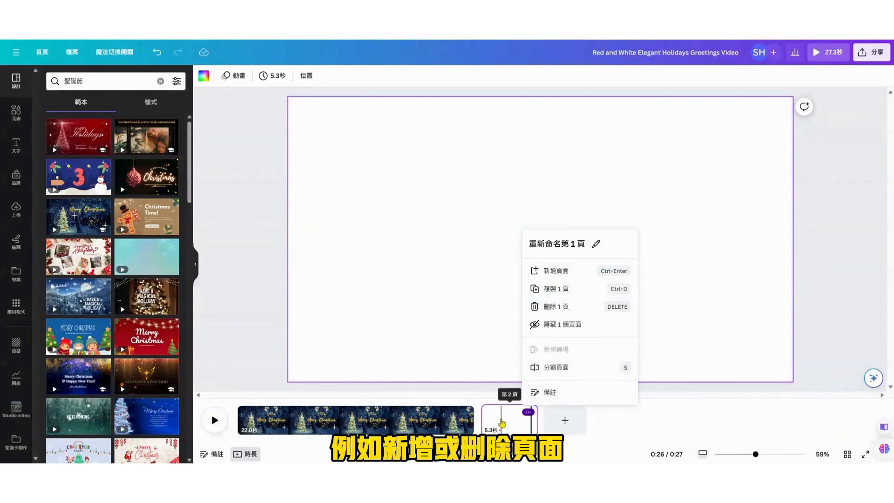
click(501, 423)
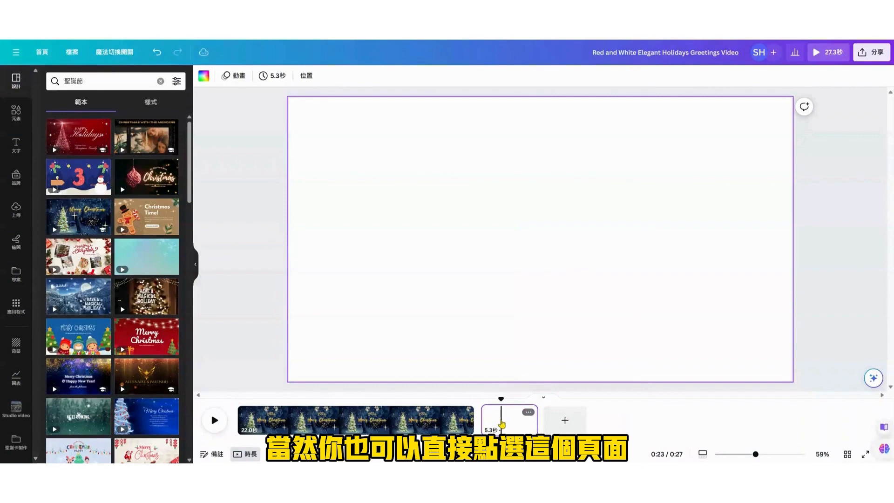
key(Delete)
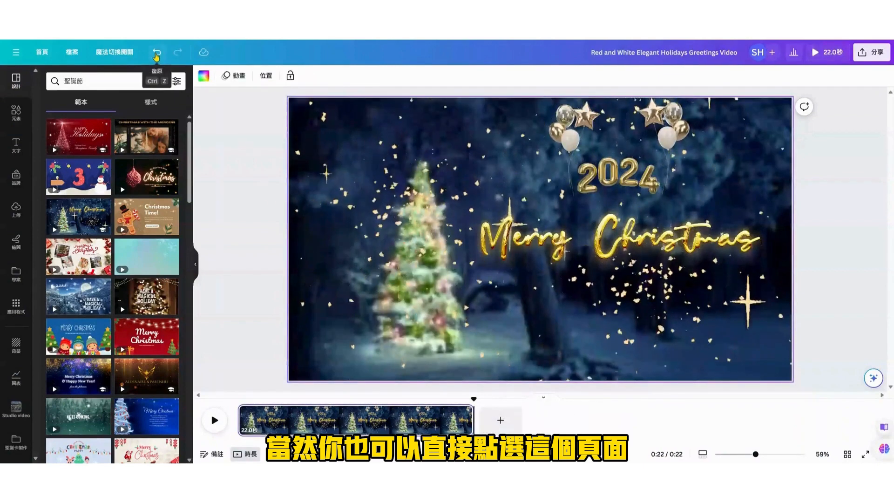
Restore the deleted blank page and fill it with the red ornament Dark Bold Merry Christmas Video template.
click(156, 53)
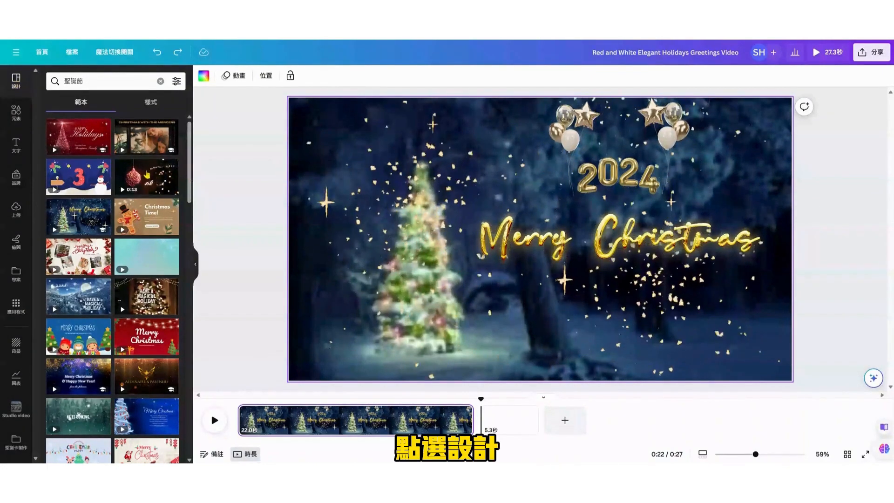
click(510, 426)
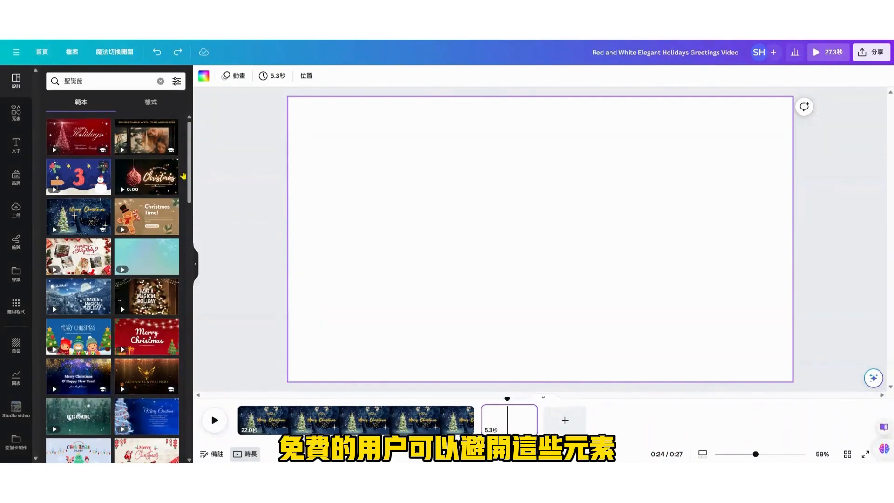
drag(144, 176, 401, 196)
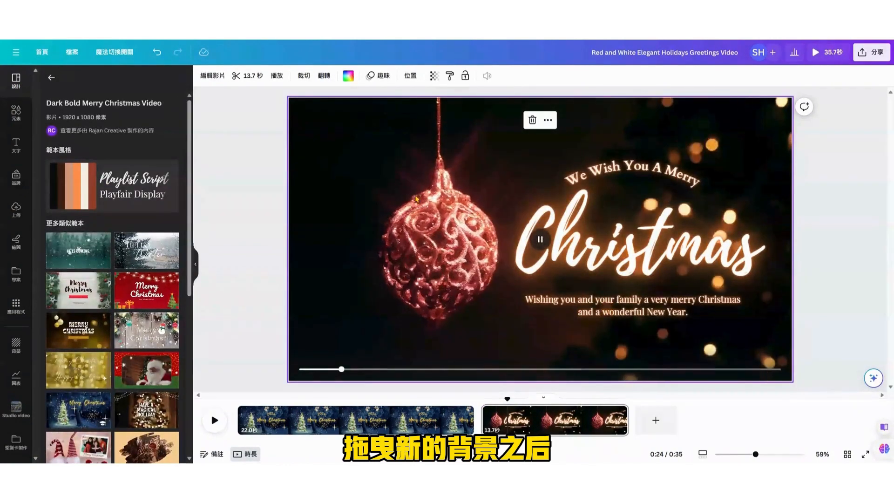
click(626, 167)
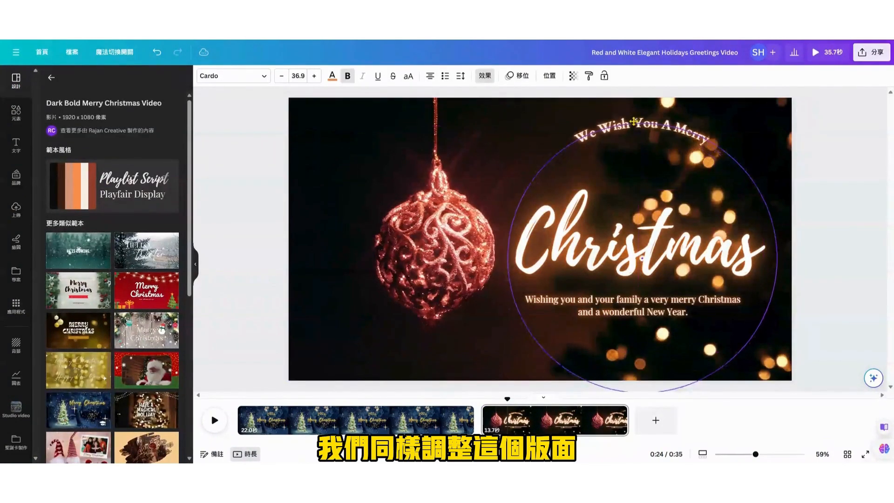
click(614, 252)
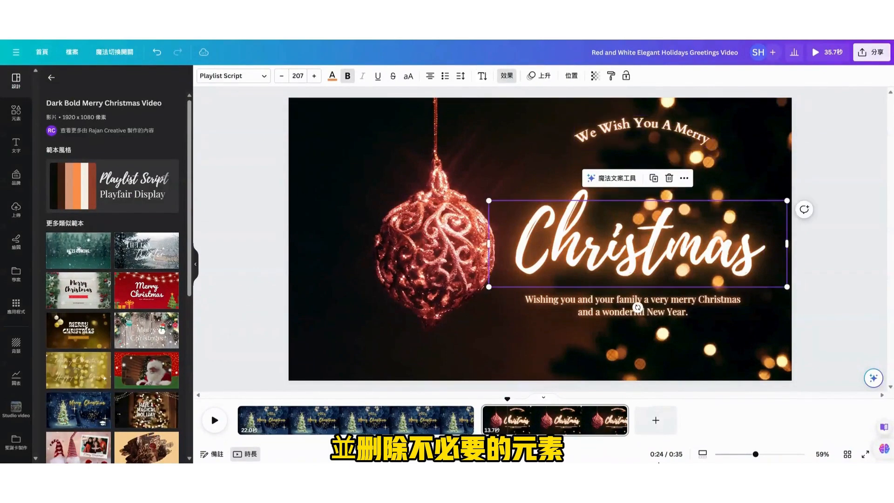
click(626, 422)
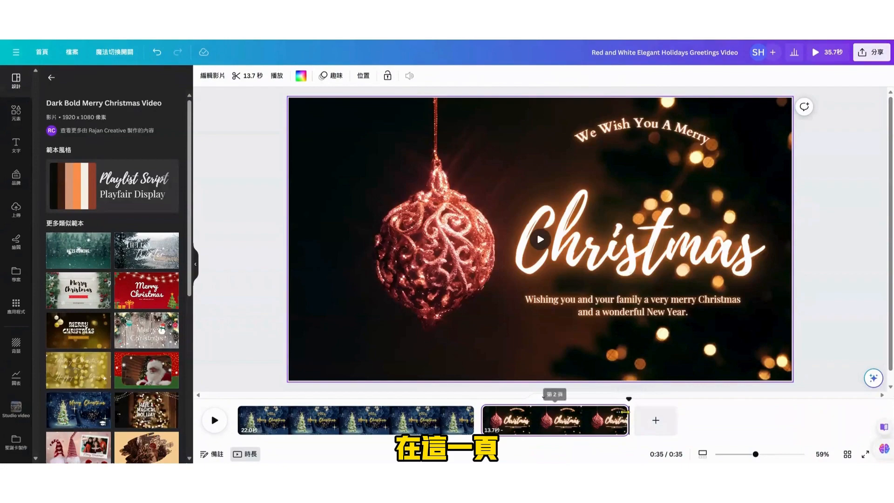
right_click(626, 419)
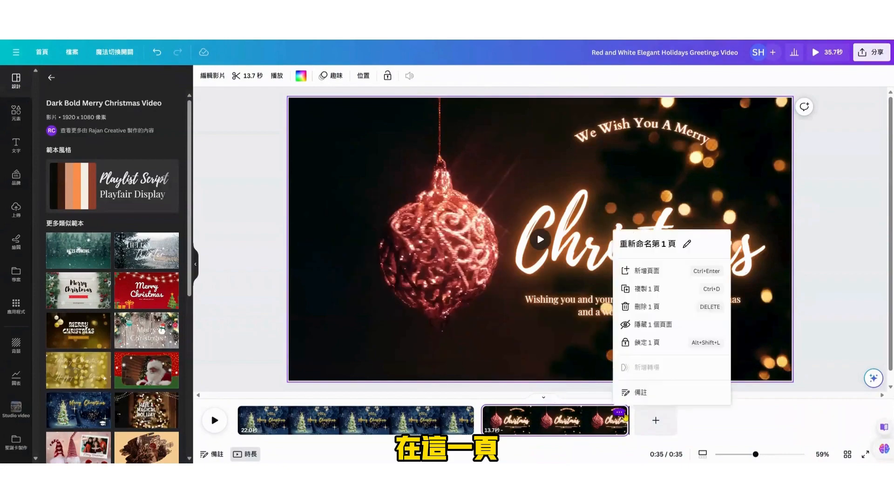
click(512, 339)
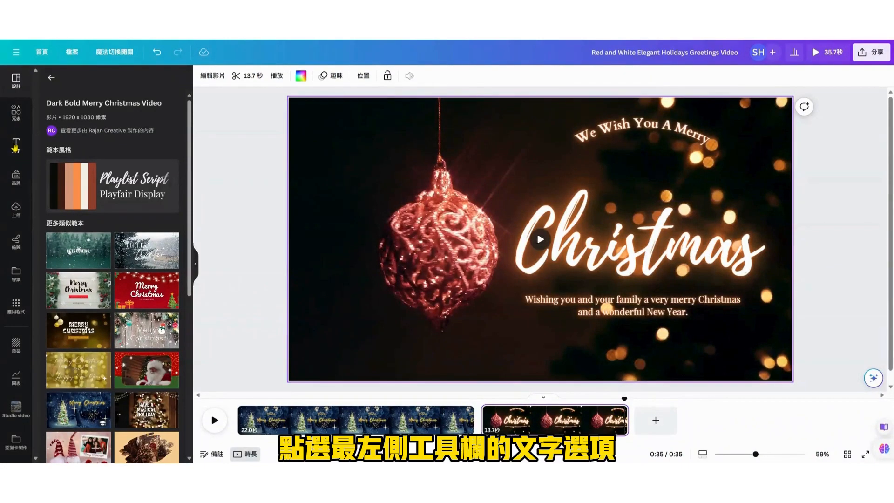
Try adding a subheading text box between the curved greeting and the Christmas lettering.
click(16, 147)
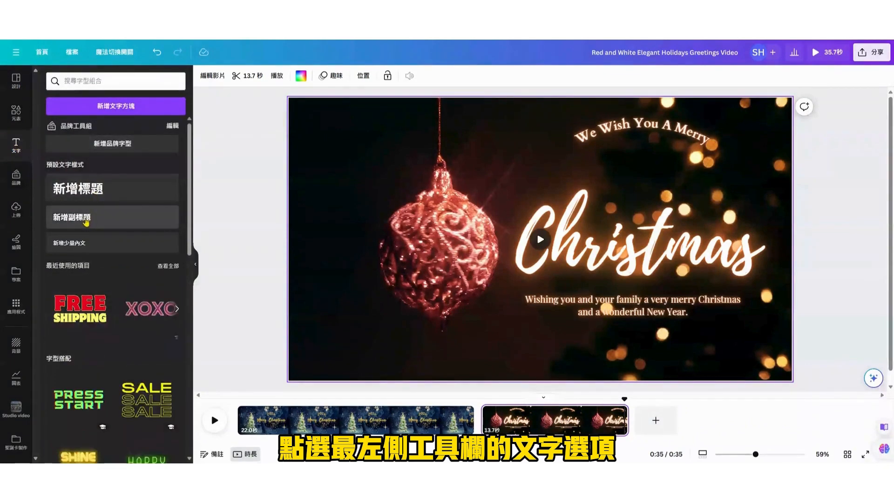
drag(86, 223, 579, 142)
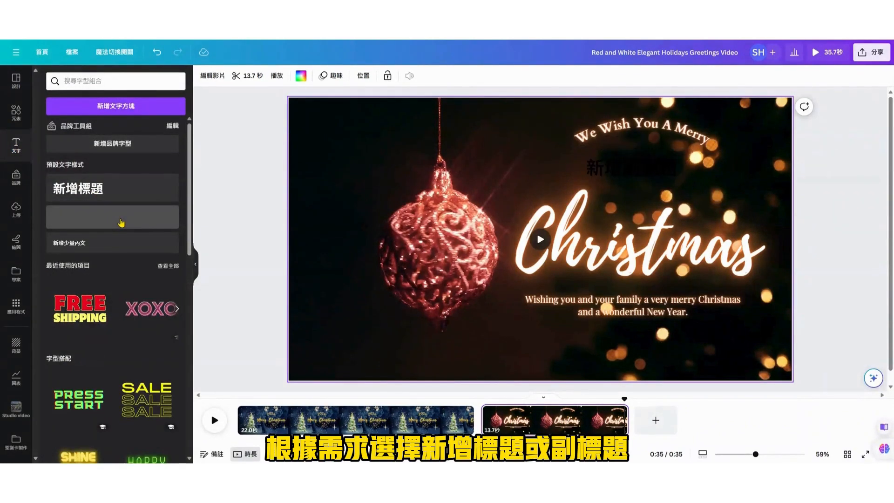
drag(631, 168, 651, 171)
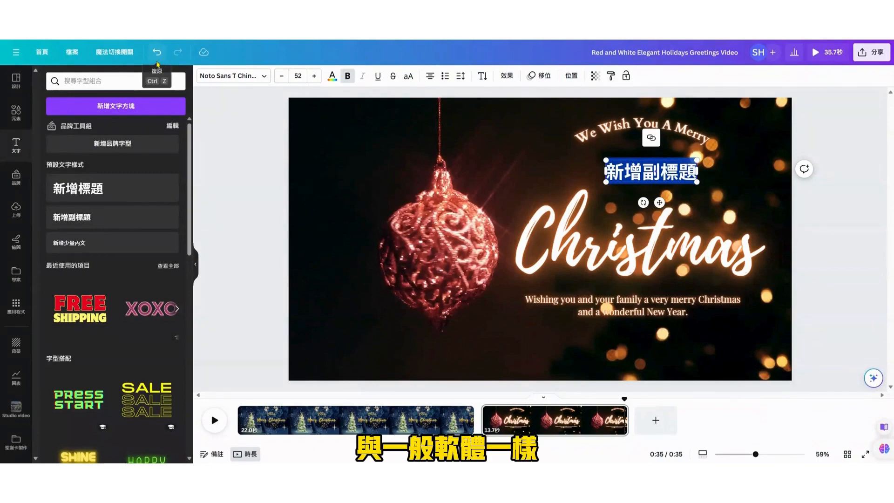
click(157, 53)
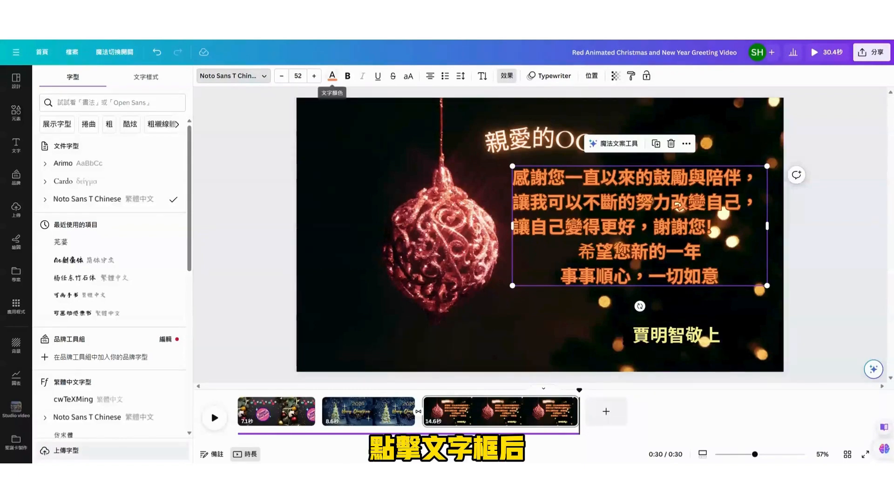
Recolour the thank-you message to the pale yellow photo colour #fdfbc2.
click(332, 77)
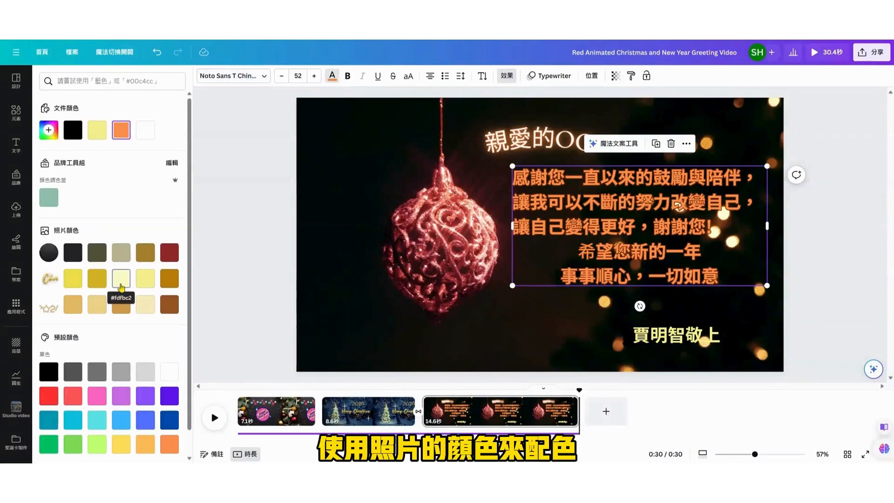
click(121, 285)
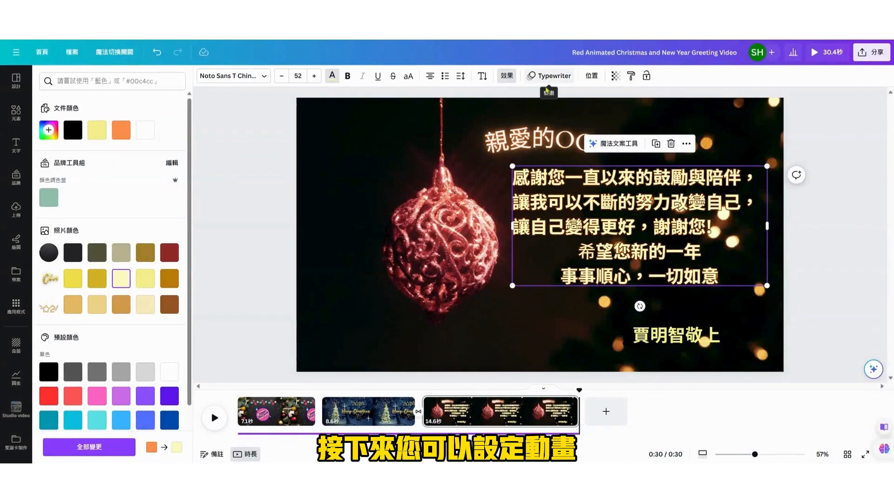
Check the text animation settings of the curved salutation and the thank-you message.
click(533, 139)
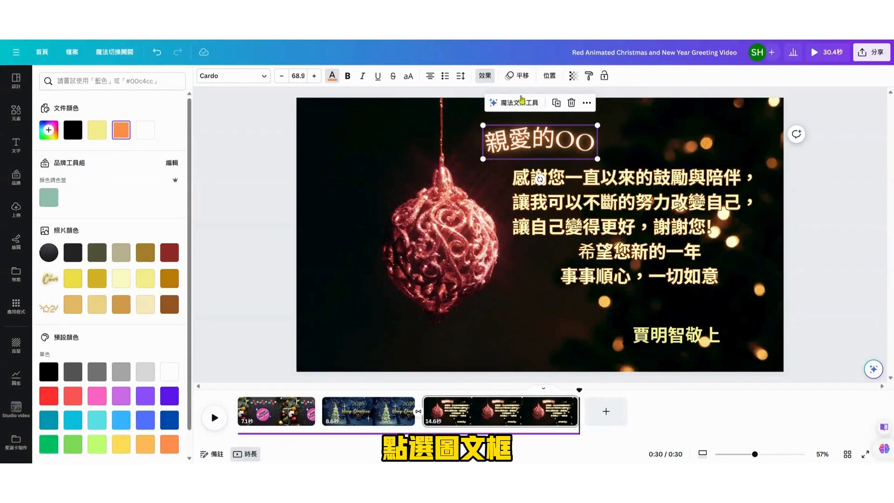
click(517, 77)
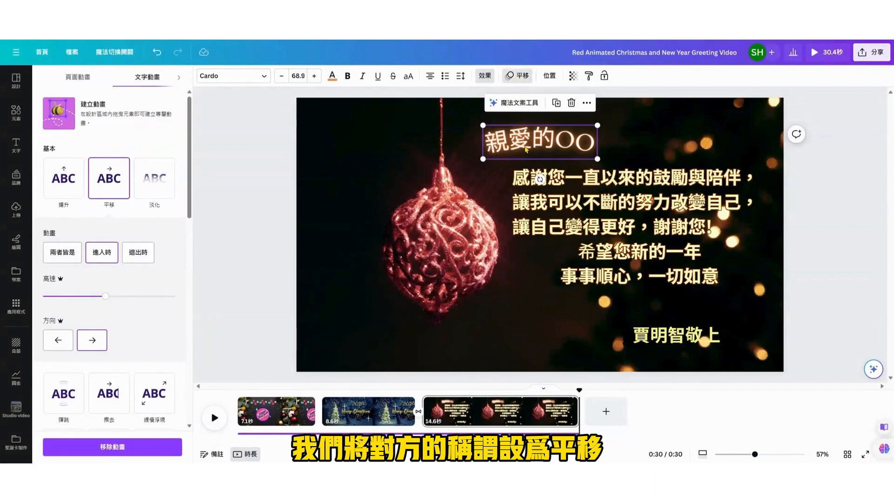
click(540, 180)
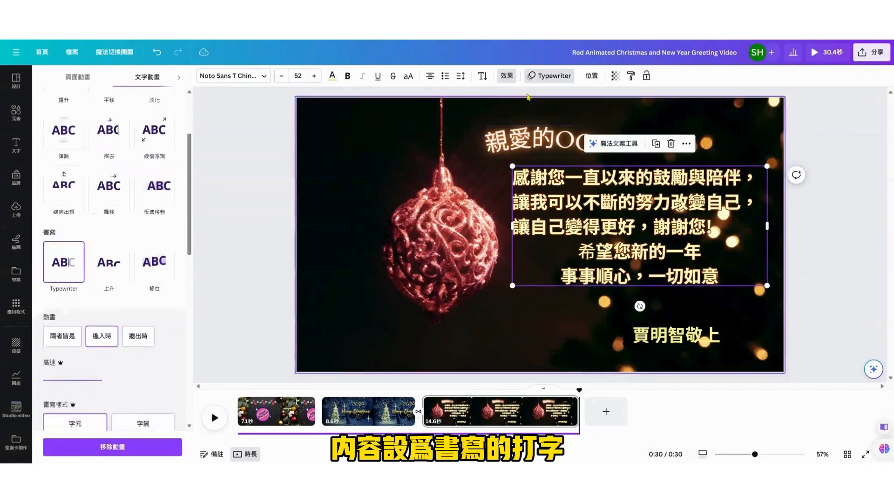
click(559, 77)
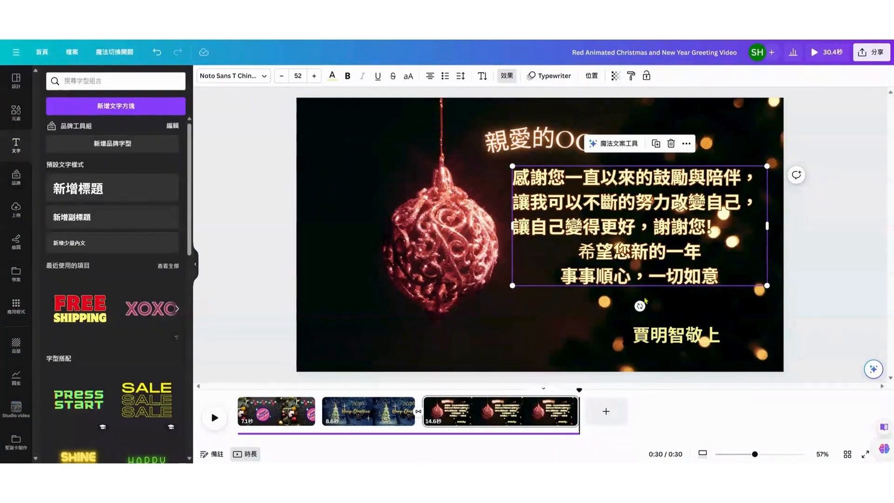
click(657, 339)
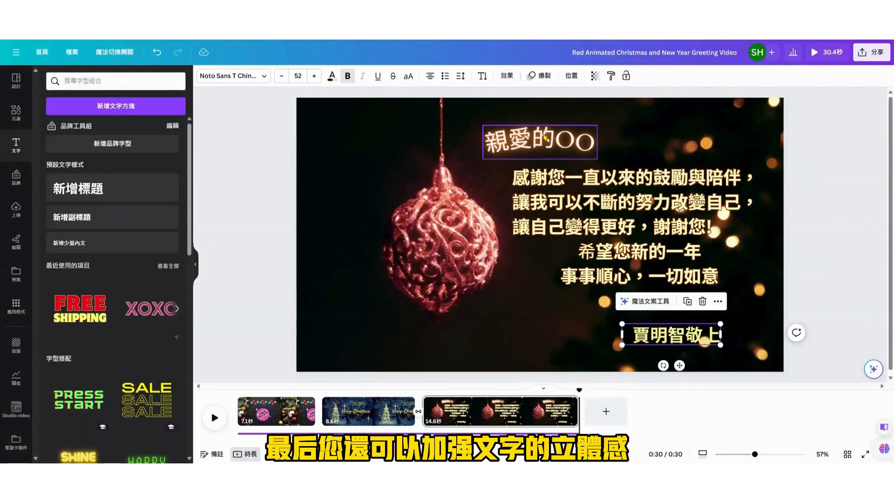
Set the outline effect colour of the thank-you message to bright red #ff3131.
click(571, 209)
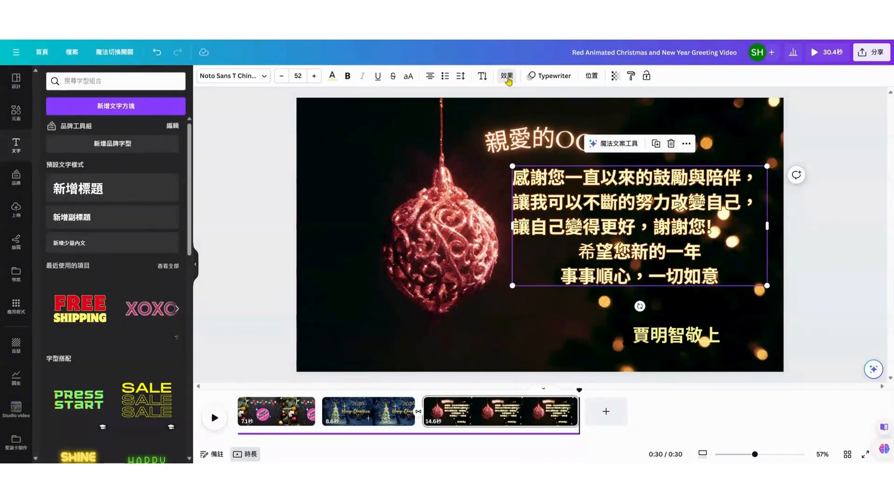
click(506, 77)
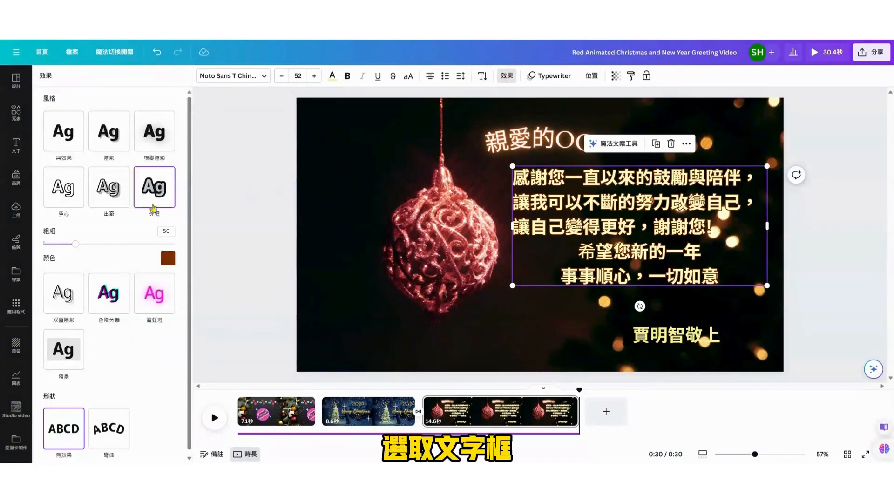
click(169, 259)
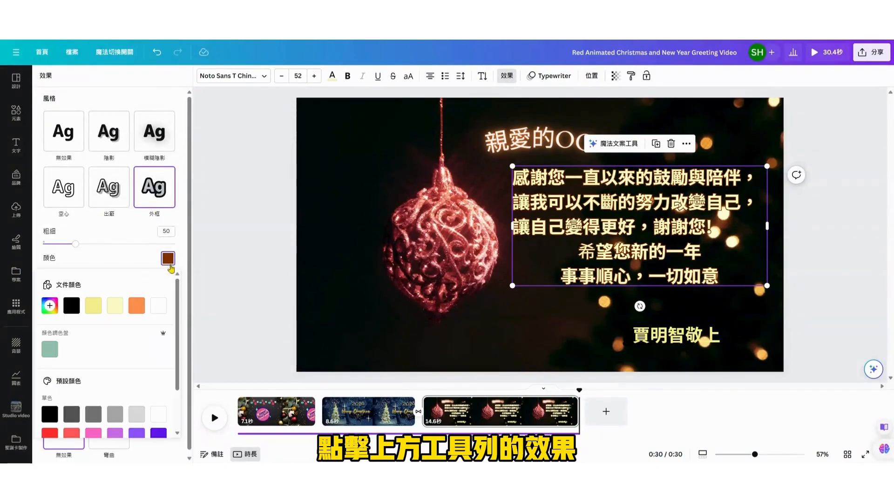
scroll(135, 303, down, 1)
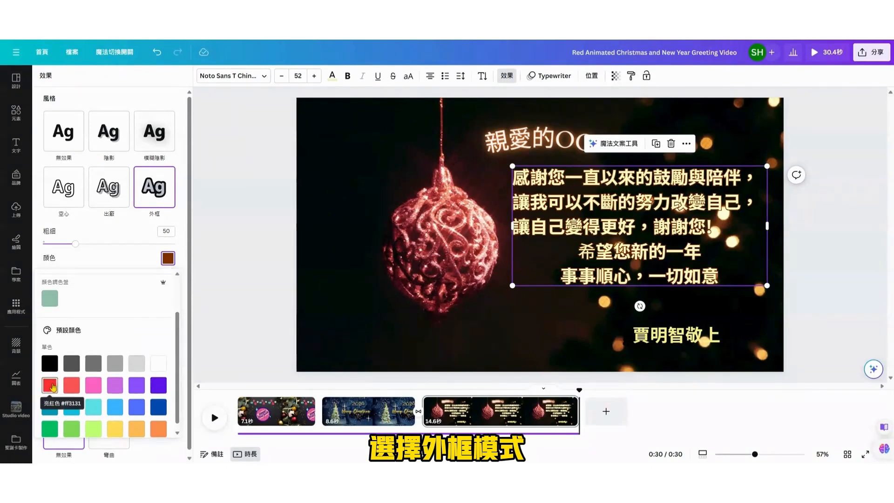
click(50, 385)
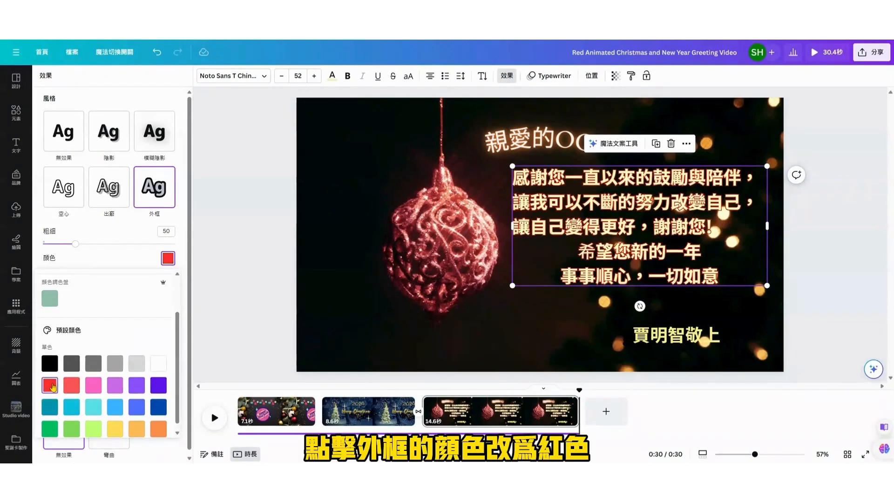
click(534, 337)
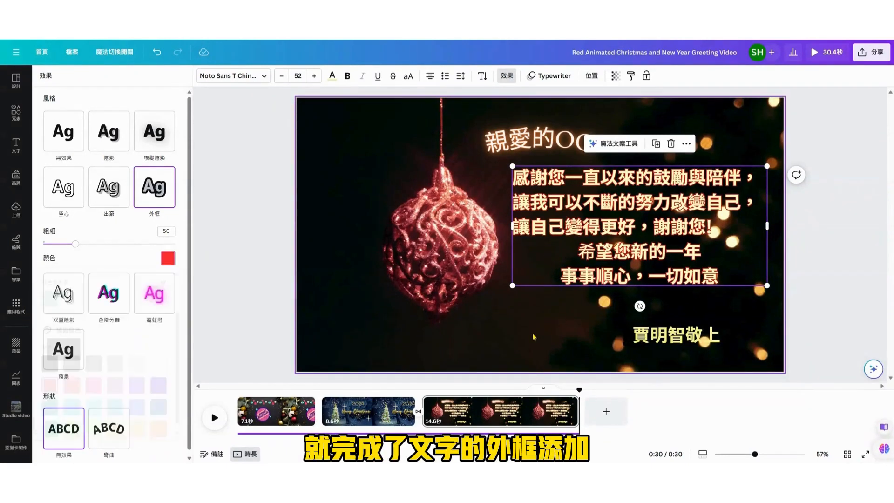
Left-align the lines of the thank-you message.
click(607, 217)
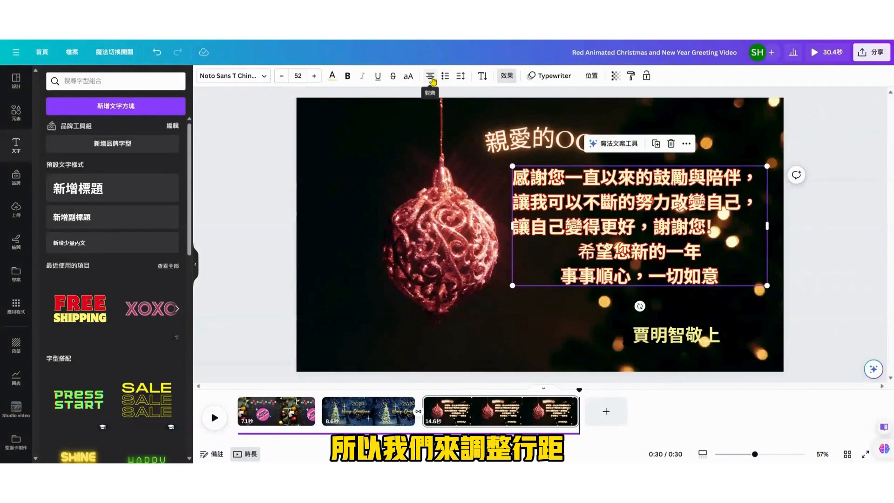
click(431, 78)
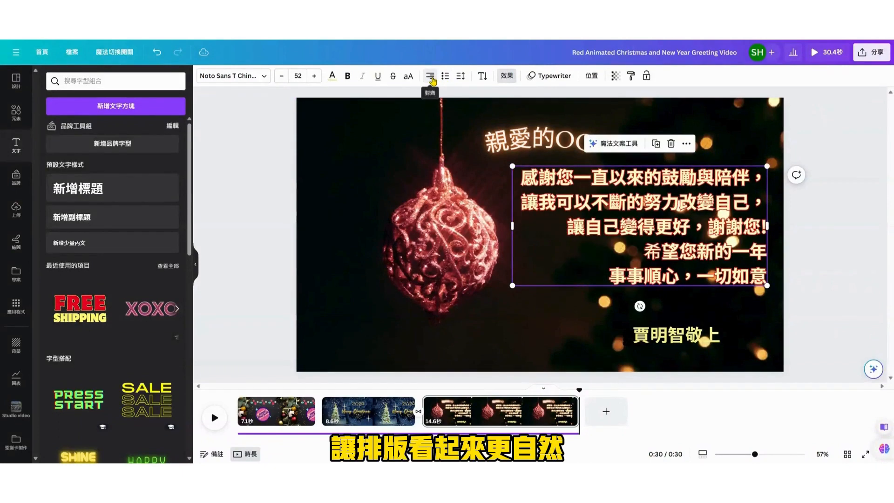
click(431, 78)
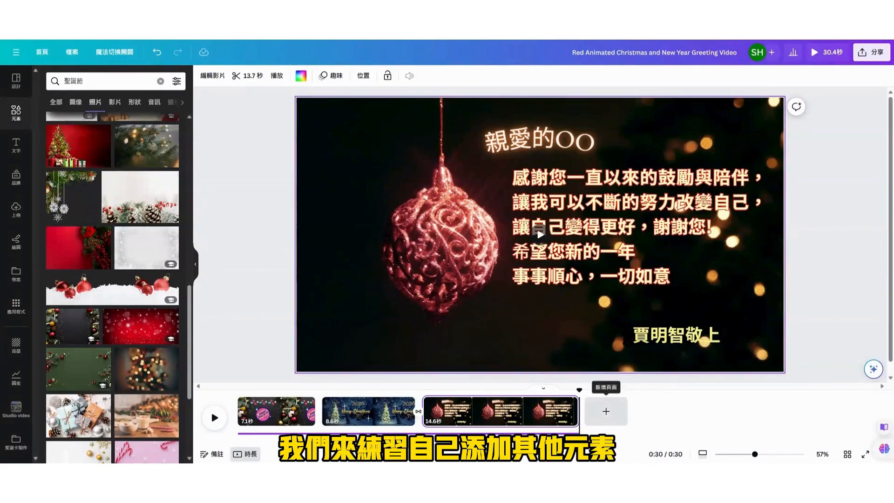
Add a fourth page and set the dark photo with fir branches, baubles and gold stars as its background.
click(606, 410)
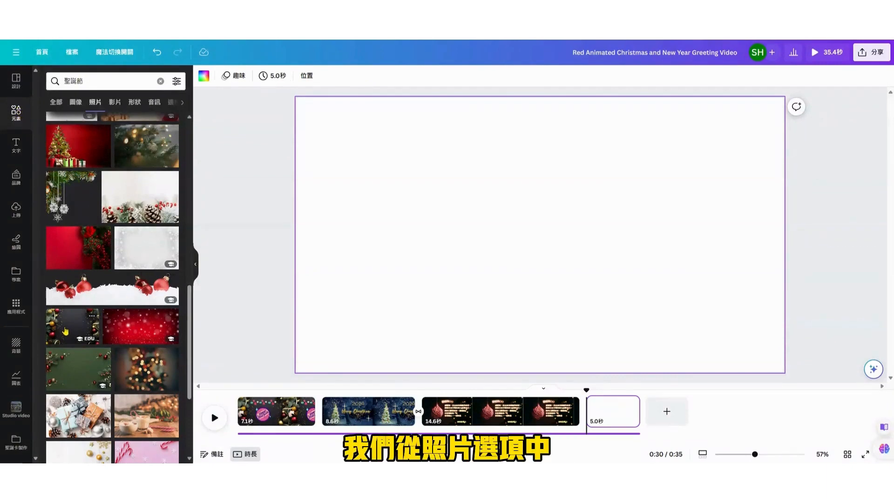
drag(65, 331, 609, 417)
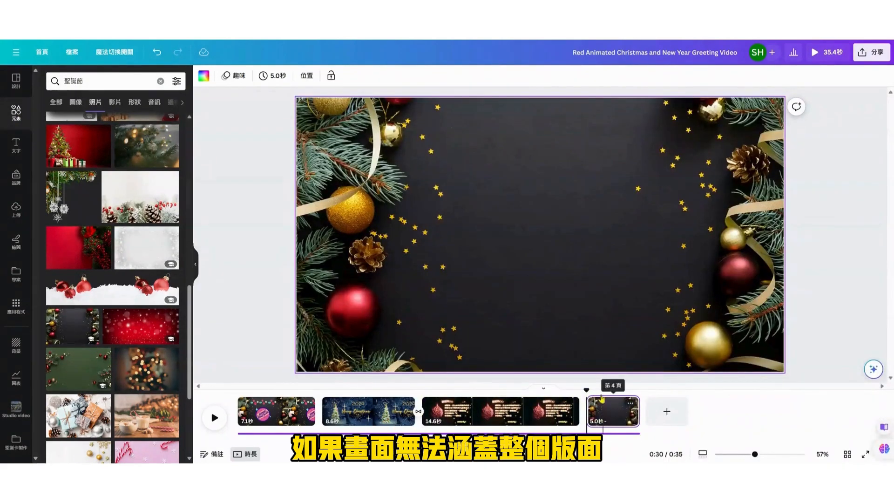
click(157, 53)
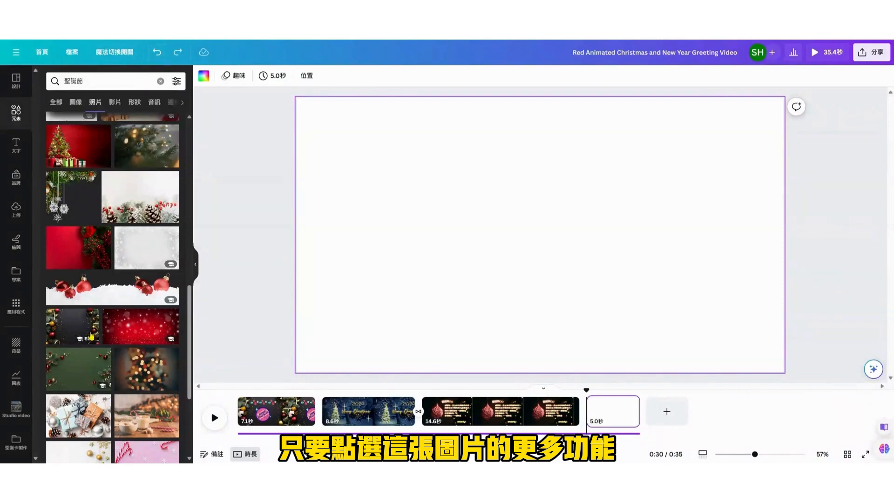
key(ctrl+y)
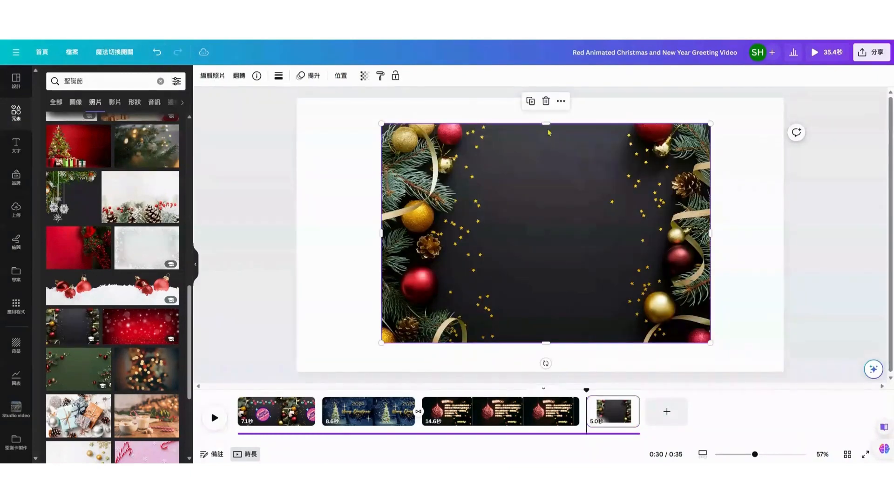
click(561, 102)
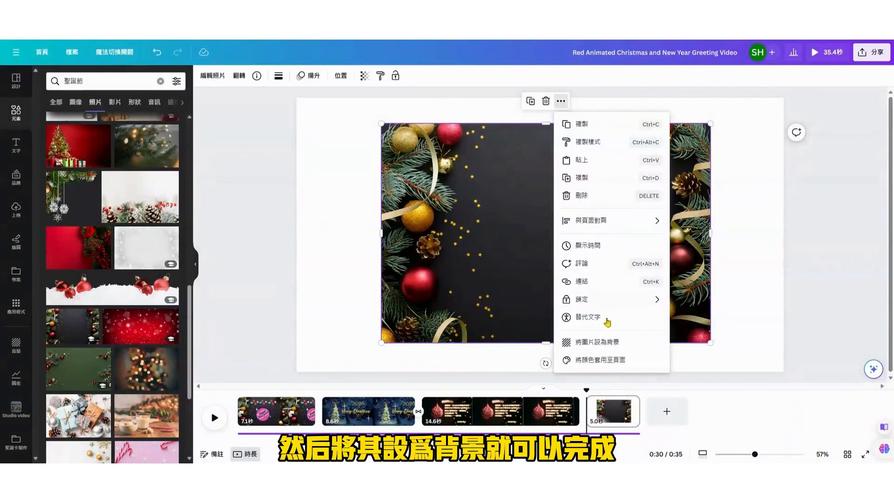
click(603, 342)
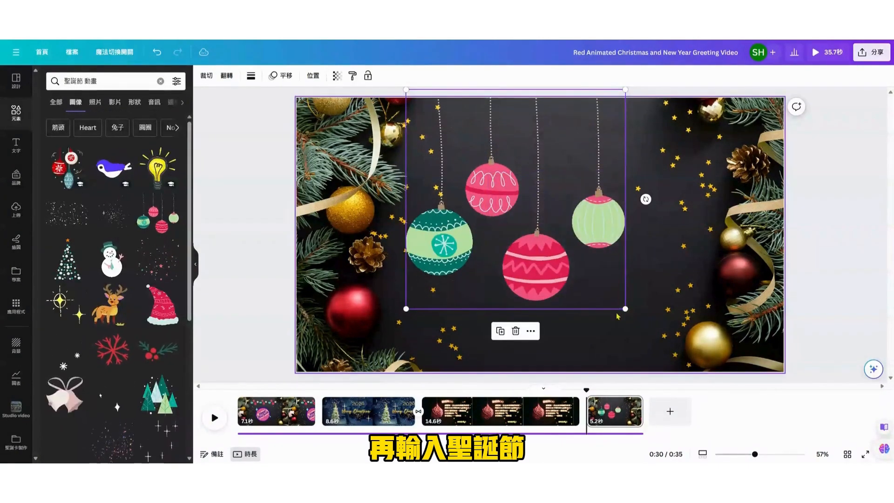
Shrink the hanging-baubles graphic, place it in the upper part of the page, and duplicate it to form a row along the upper edge.
drag(625, 309, 496, 181)
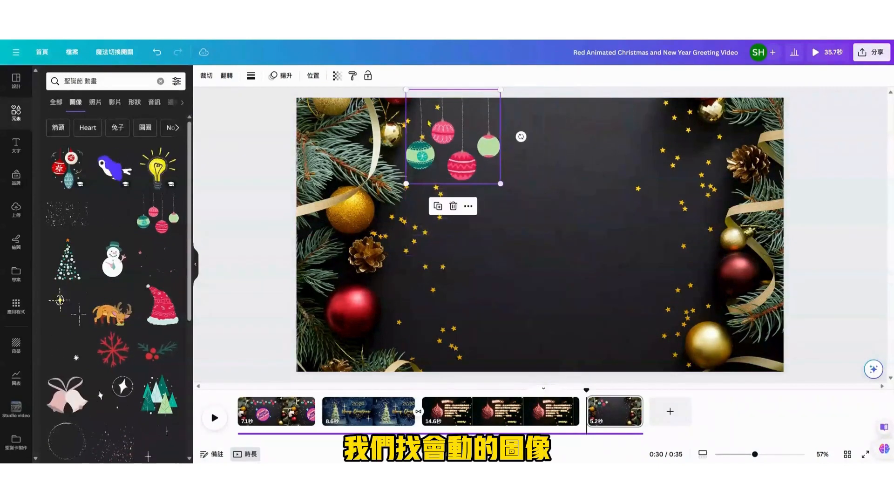
drag(519, 135, 534, 158)
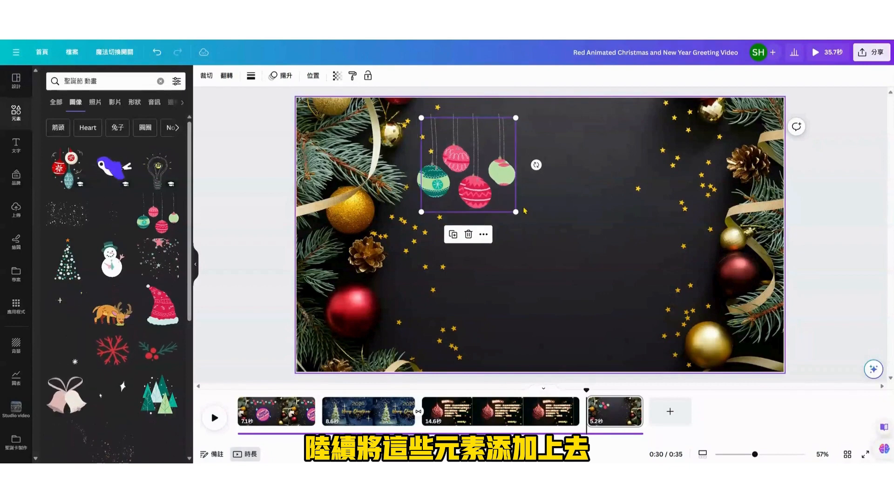
click(449, 230)
drag(512, 172, 548, 122)
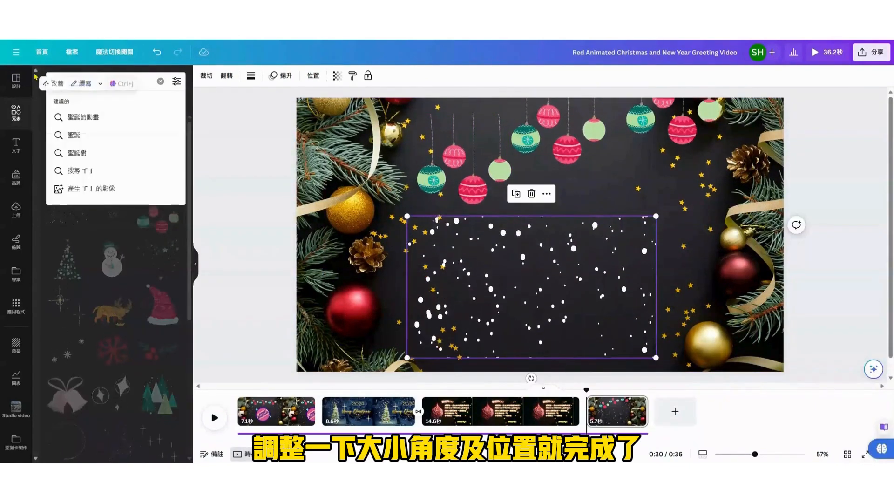
Search the image elements for 新年快樂貼圖.
text(新年快)
text(樂貼ㄊㄨ)
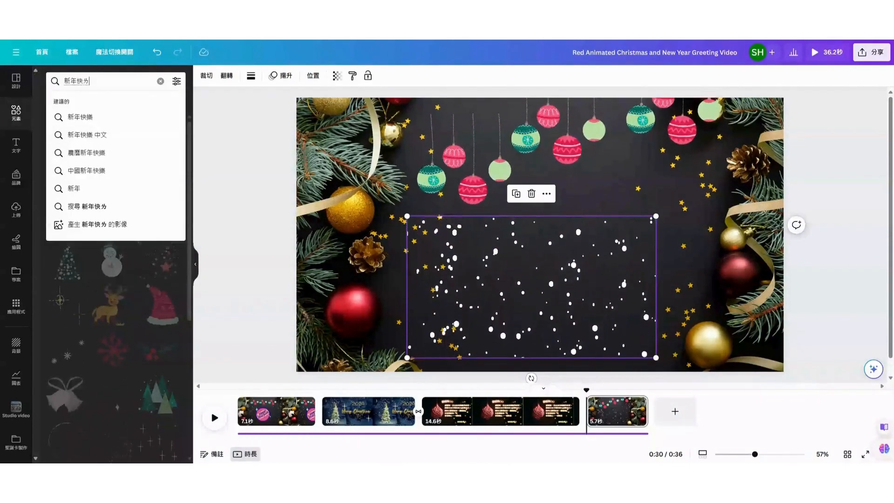
text(圖)
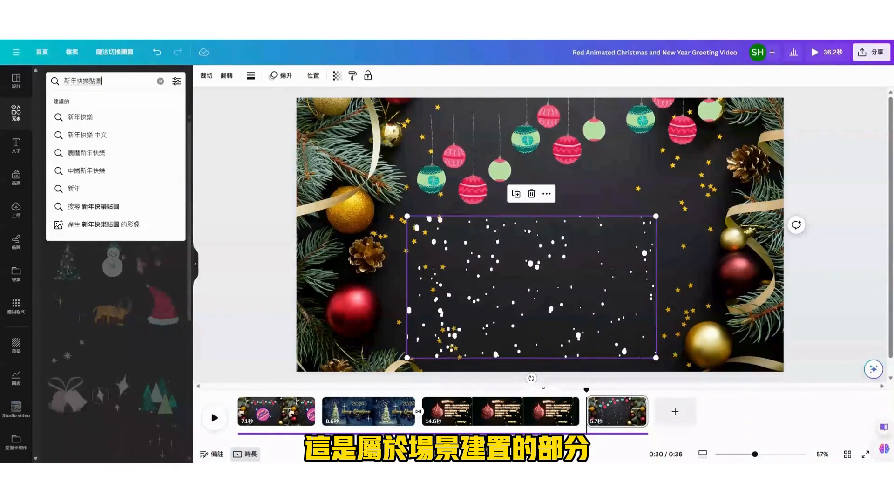
key(Return)
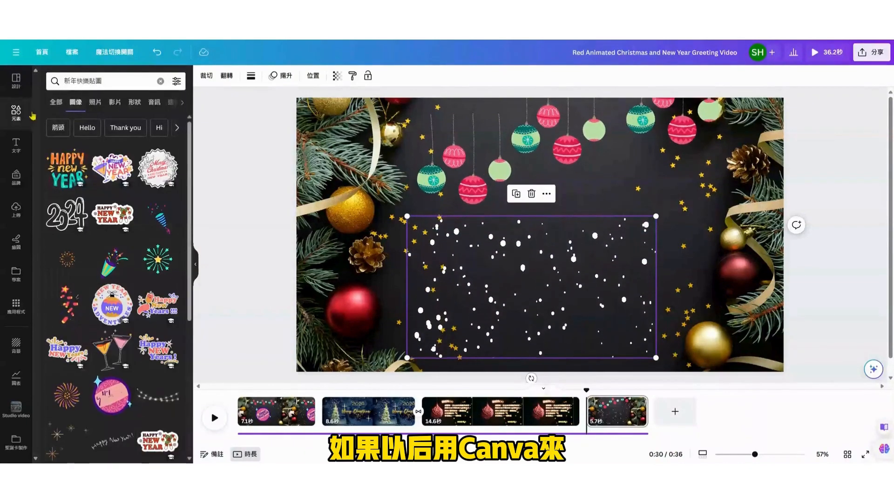
Add the round pink Happy New Year sticker, shrink it, and place it in the middle of the page below the baubles.
scroll(121, 251, down, 2)
scroll(121, 251, down, 1)
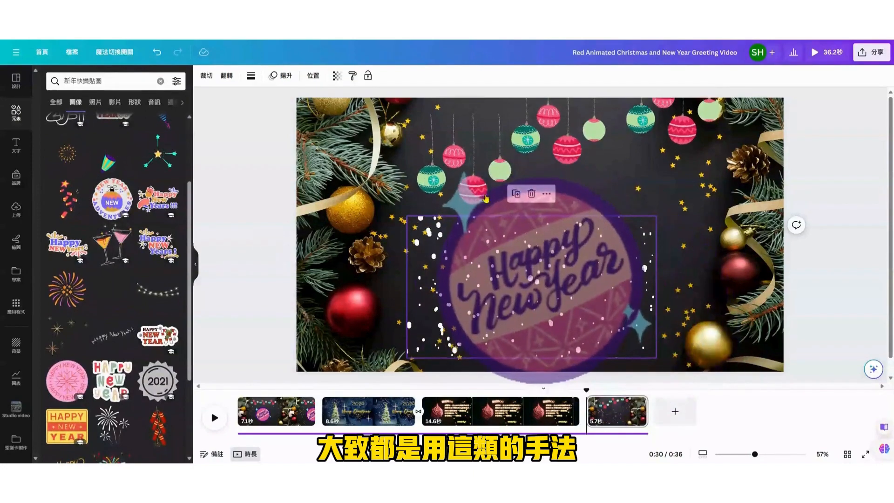
drag(658, 169, 577, 250)
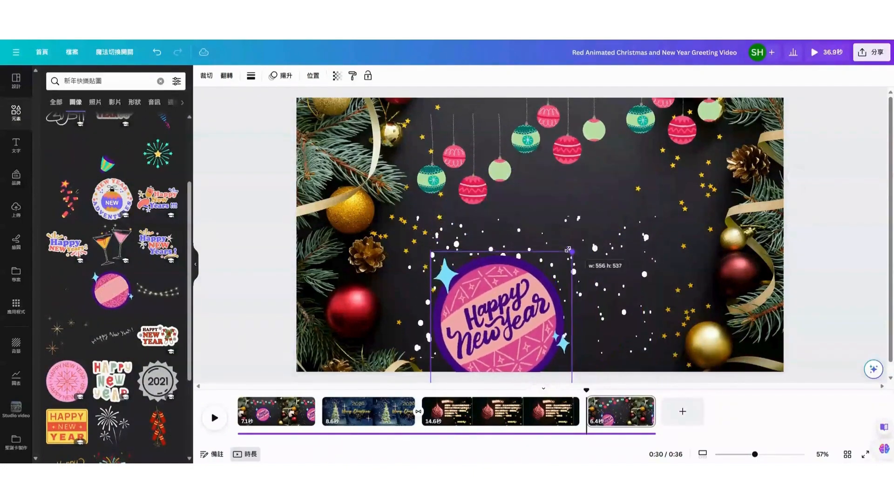
drag(503, 282, 543, 231)
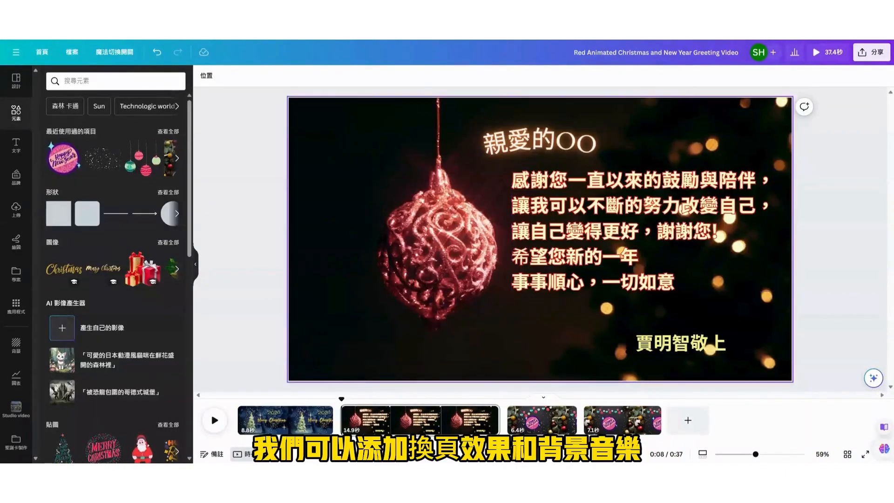
Add a Dissolve (溶解) transition between the Merry Christmas page and the thank-you page, and play it back.
mouse_move(342, 419)
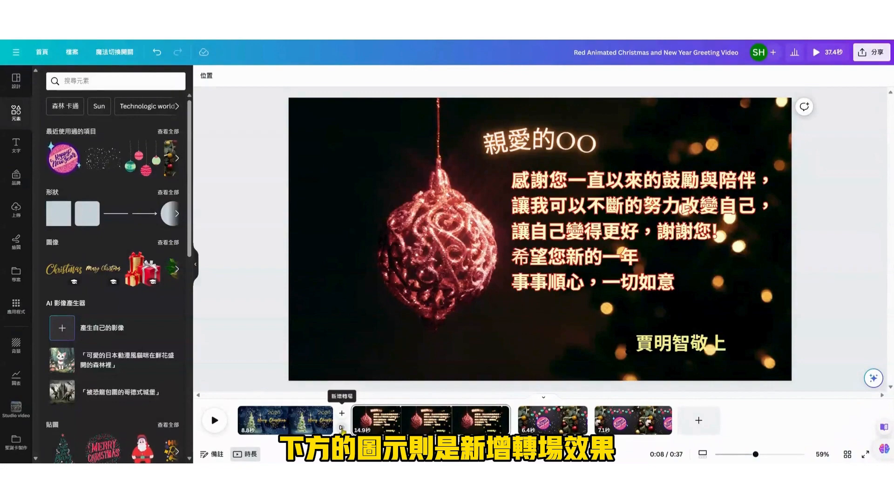
click(341, 427)
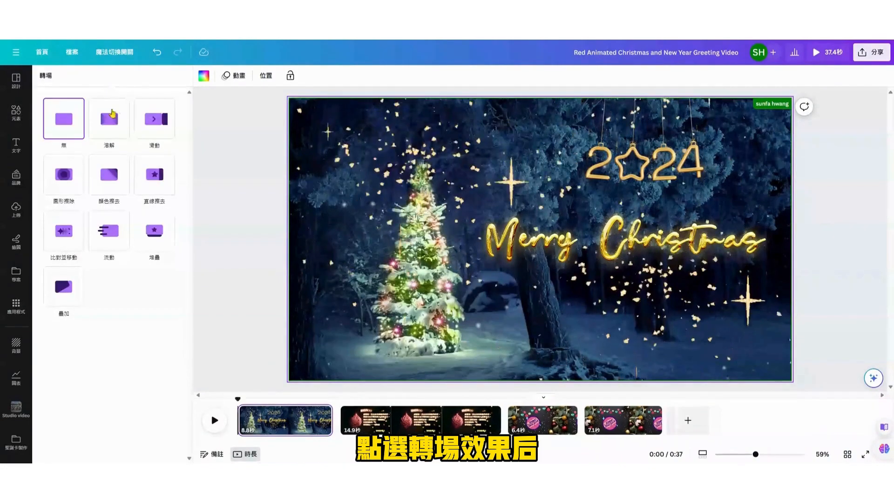
click(112, 114)
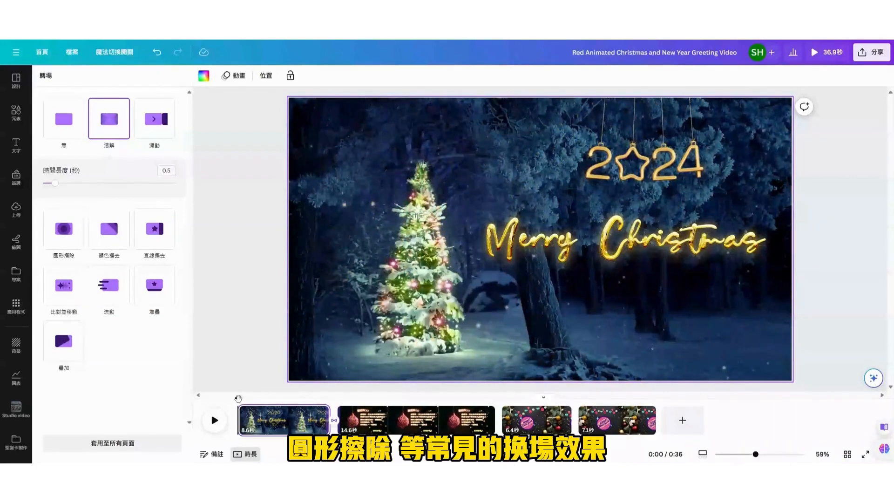
drag(267, 401, 312, 399)
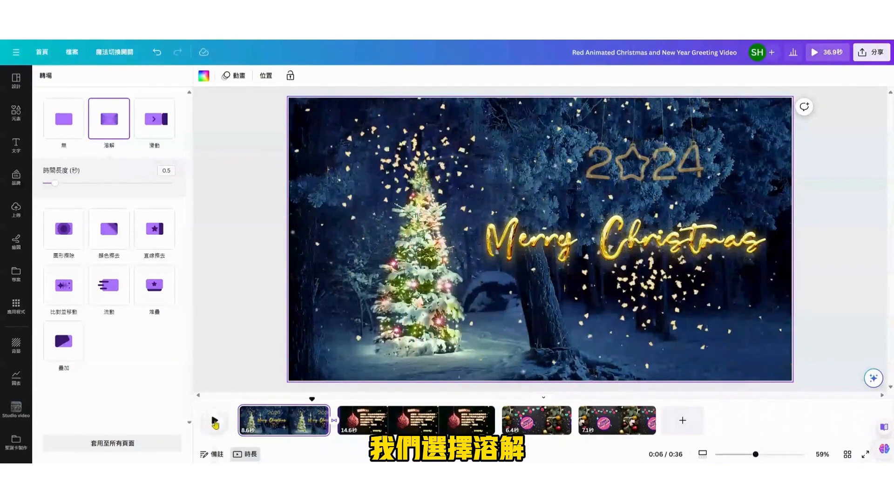
click(215, 422)
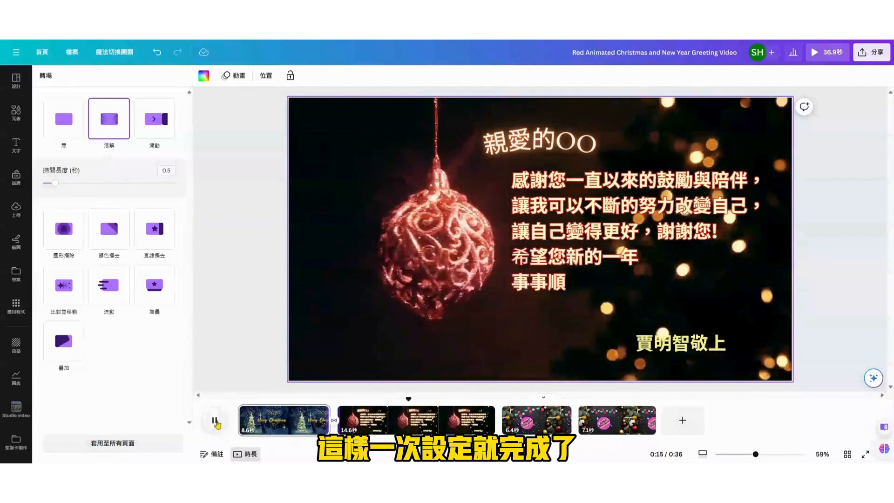
click(215, 421)
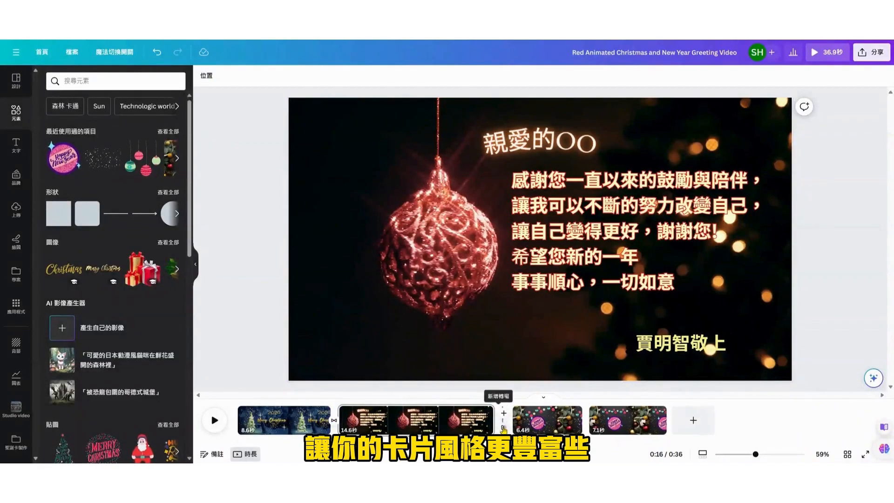
Add a Circle Wipe (圓形擦除) transition between the second and third pages and play it back.
click(503, 428)
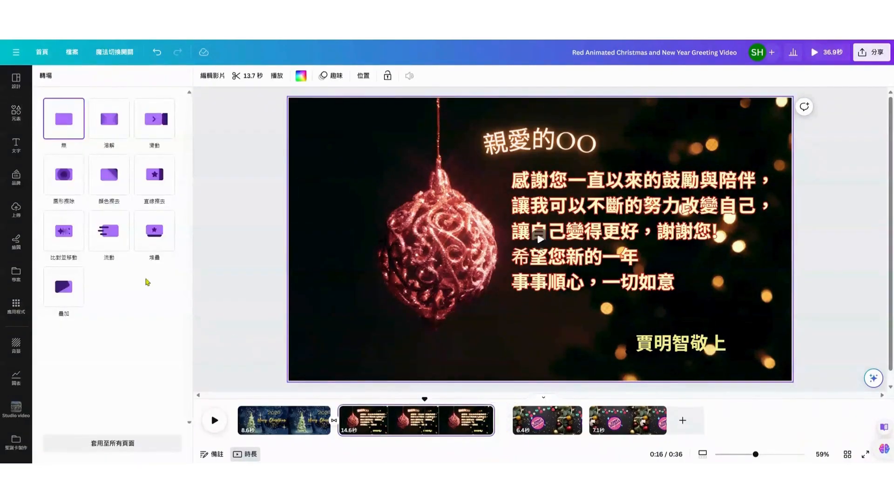
click(69, 175)
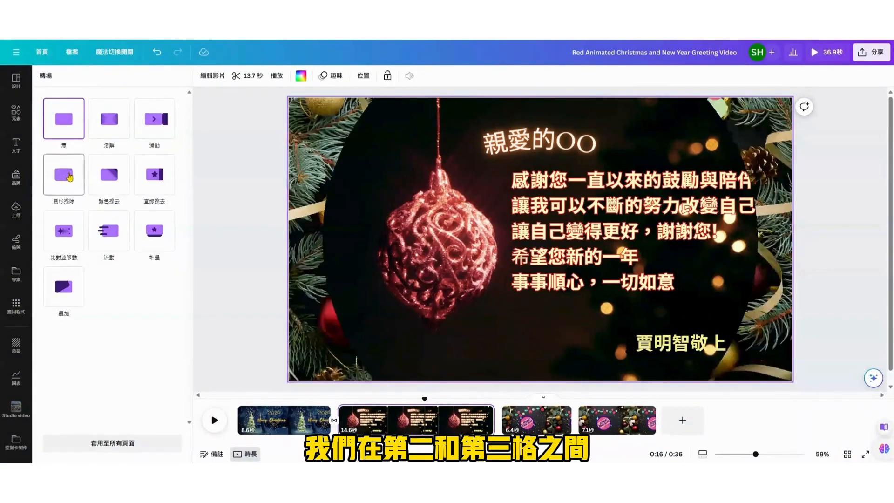
click(69, 176)
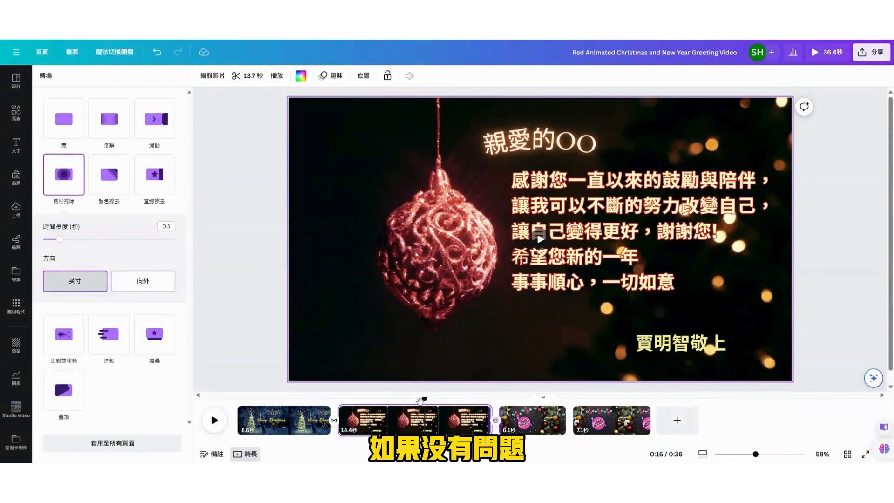
drag(423, 397, 476, 398)
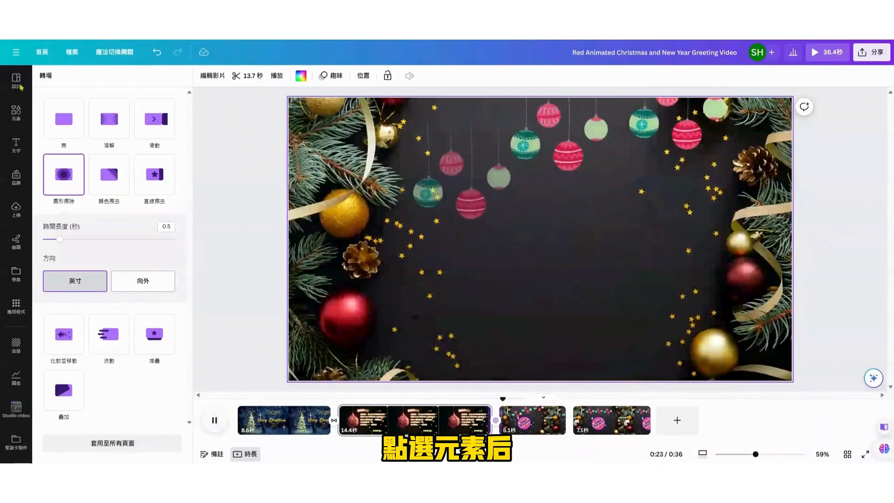
Search the elements for 聖誕節 and limit the results to audio.
click(17, 117)
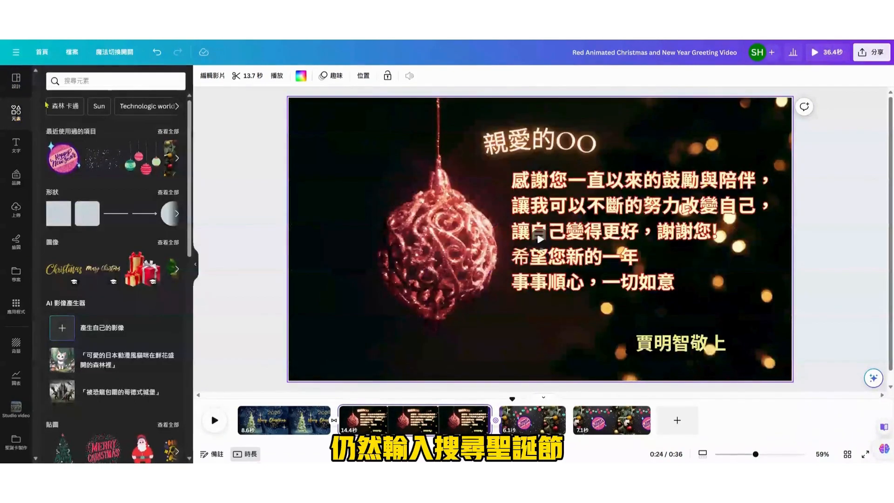
click(54, 86)
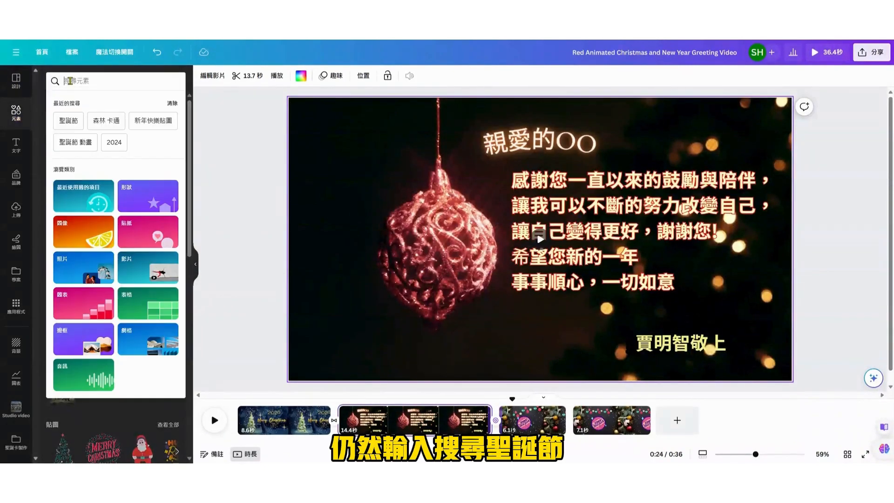
click(61, 121)
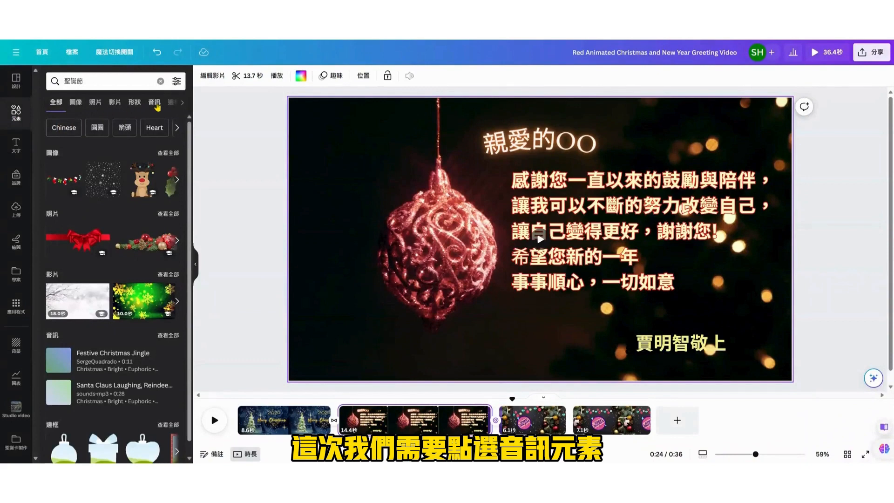
click(155, 103)
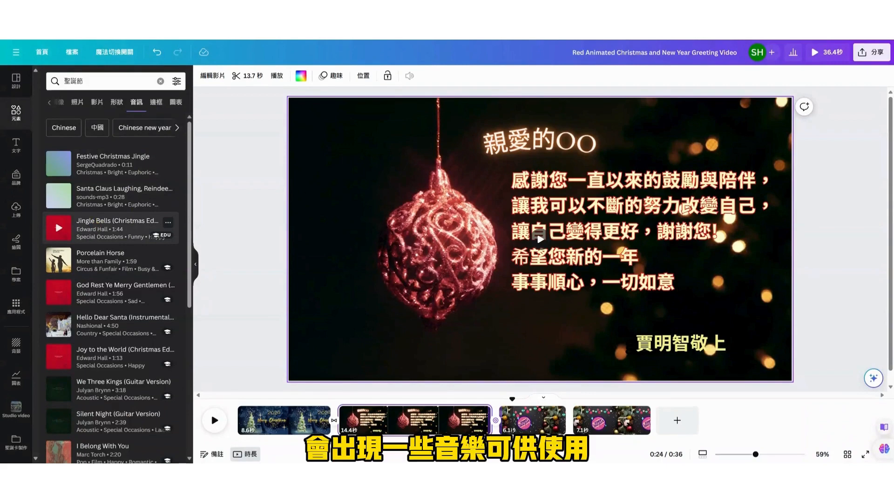
Add the track Jingle Bells (Christmas Edition) as background music from the start of the video.
mouse_move(165, 242)
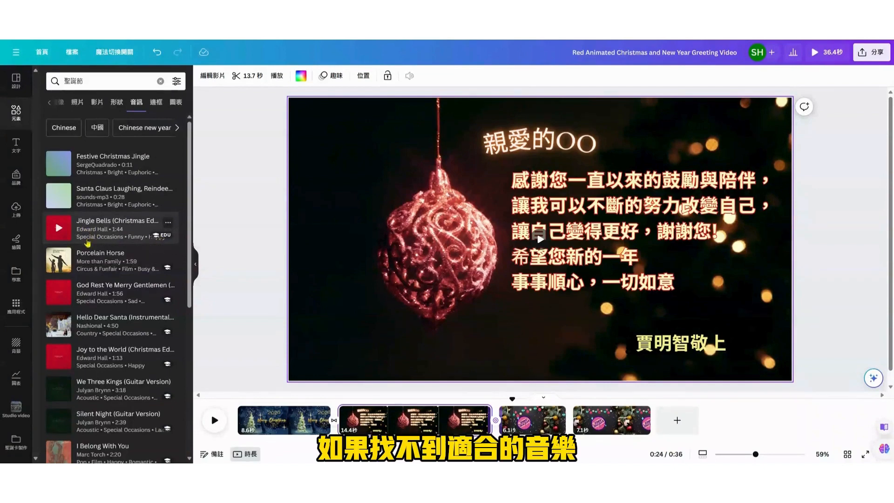
scroll(93, 279, down, 2)
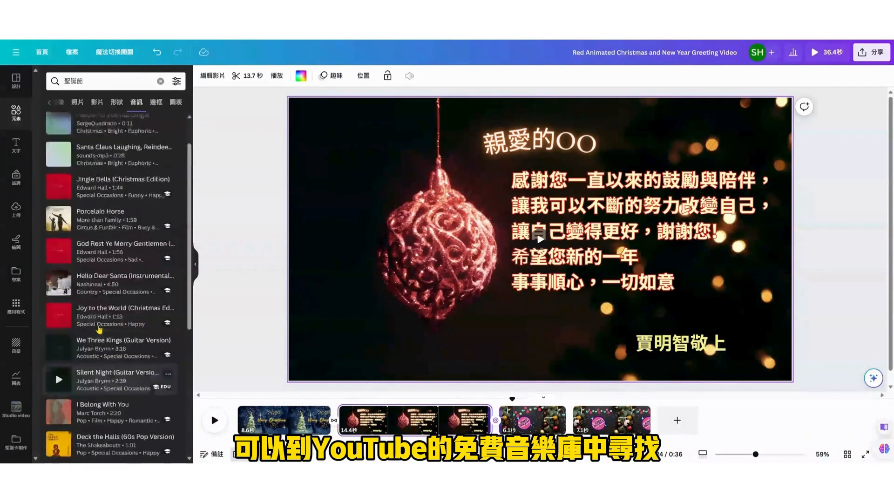
scroll(99, 329, up, 2)
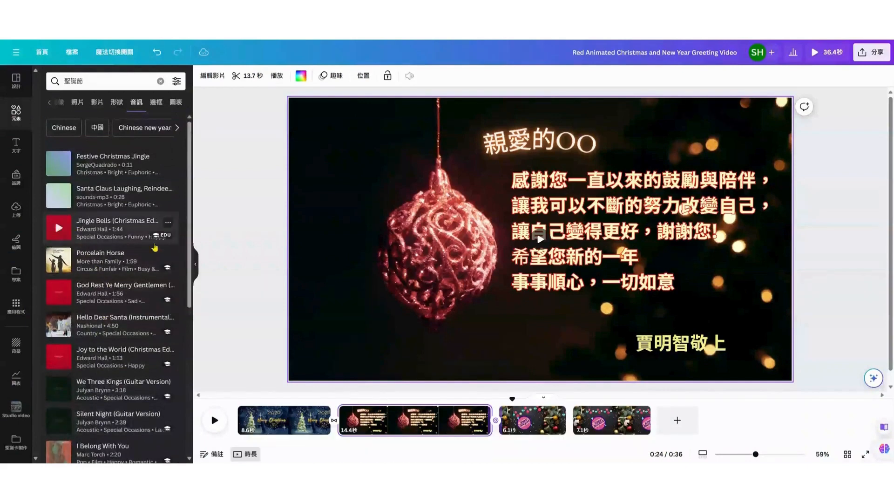
drag(155, 247, 244, 426)
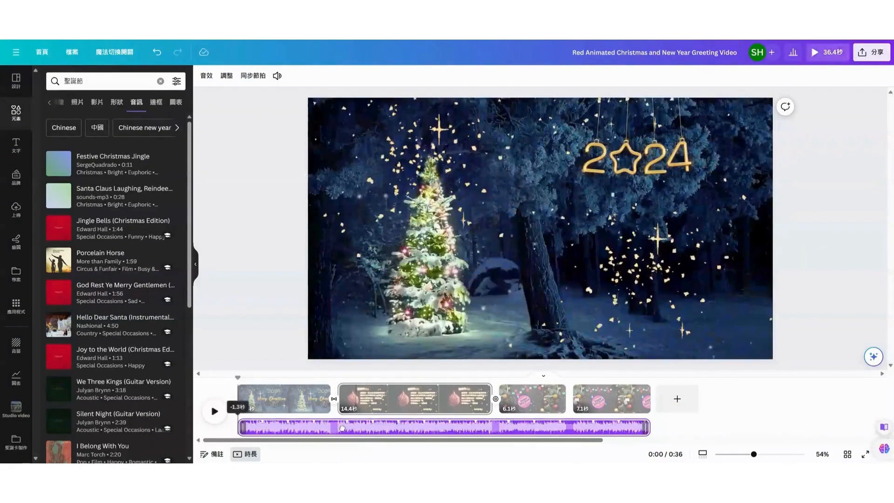
Listen to the music with the video, turn on instant beat sync (立即同步) for the track, and play the video again.
click(214, 411)
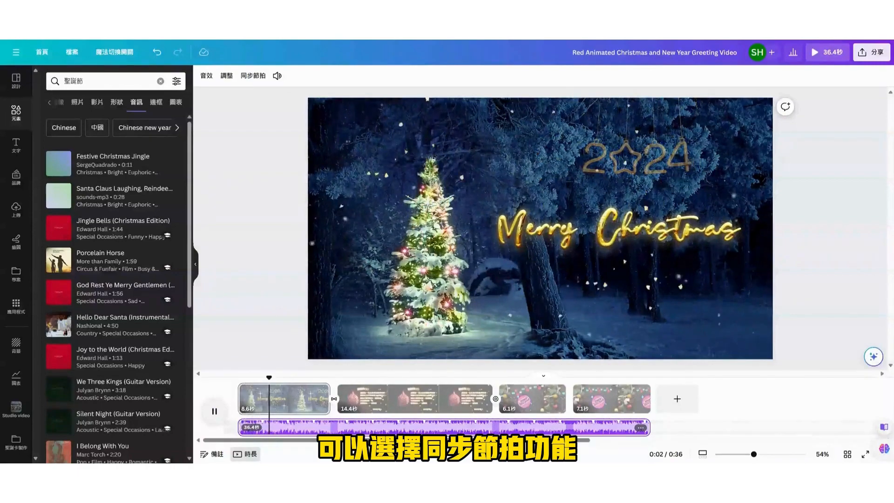
click(214, 411)
click(252, 76)
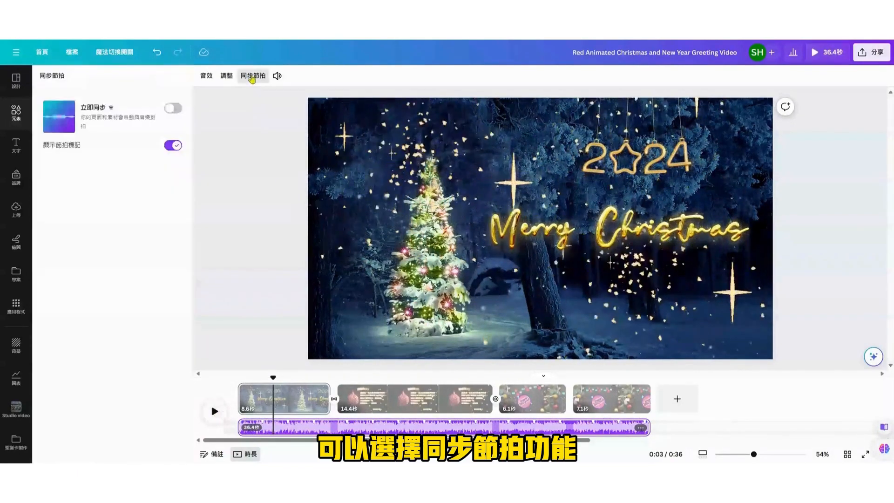
click(173, 109)
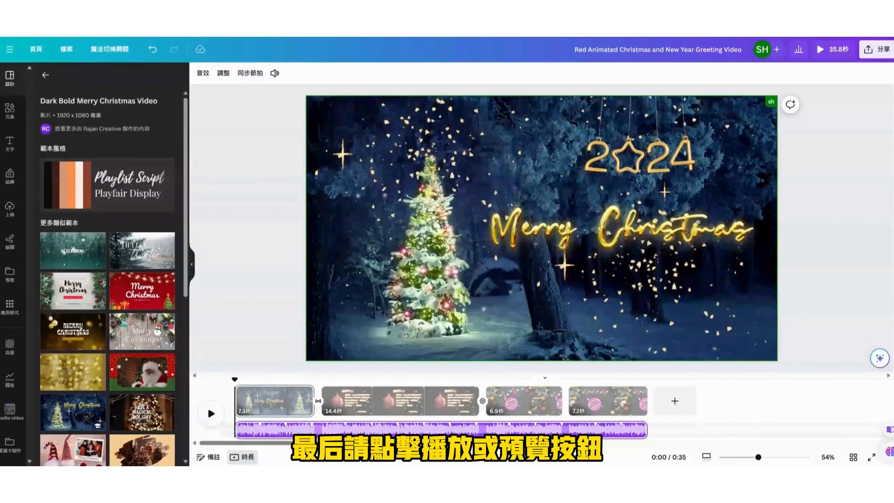
click(212, 415)
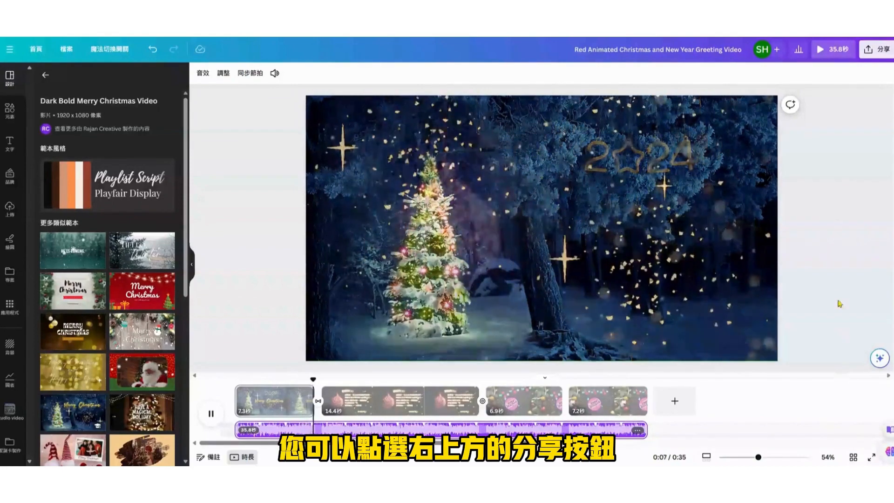
Check the design's download settings with MP4 video as the file type, and close them without downloading.
click(881, 50)
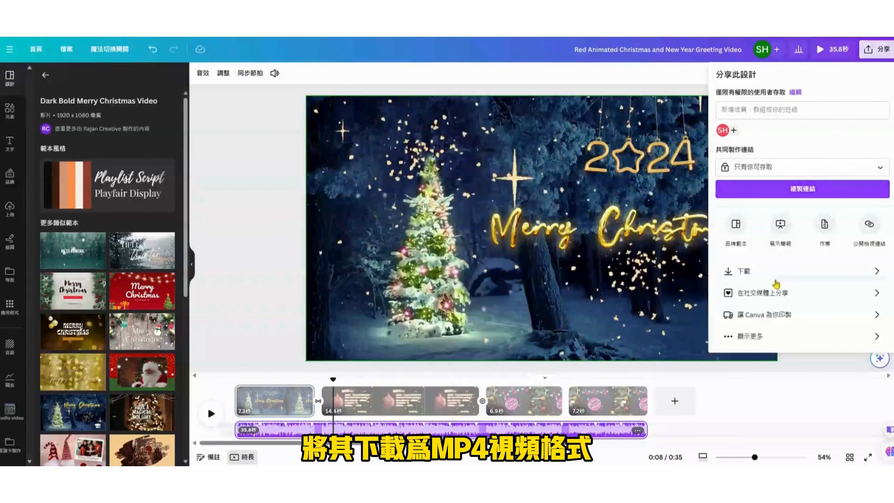
click(777, 271)
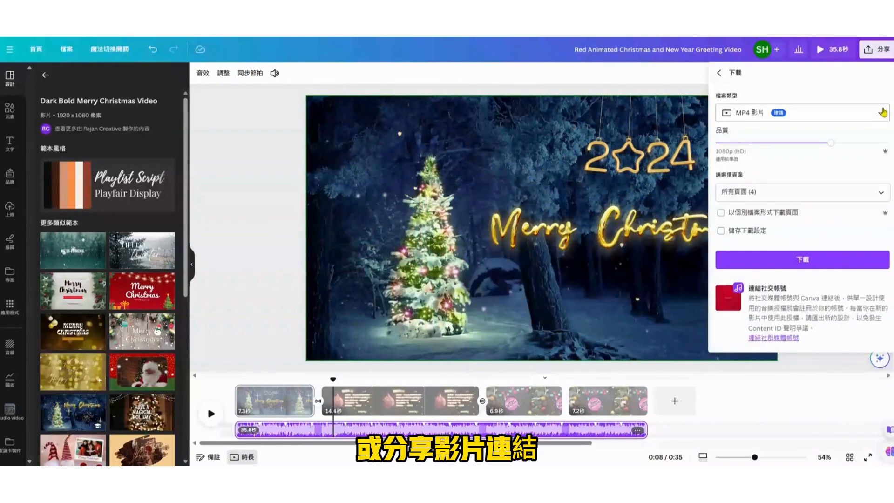
click(879, 117)
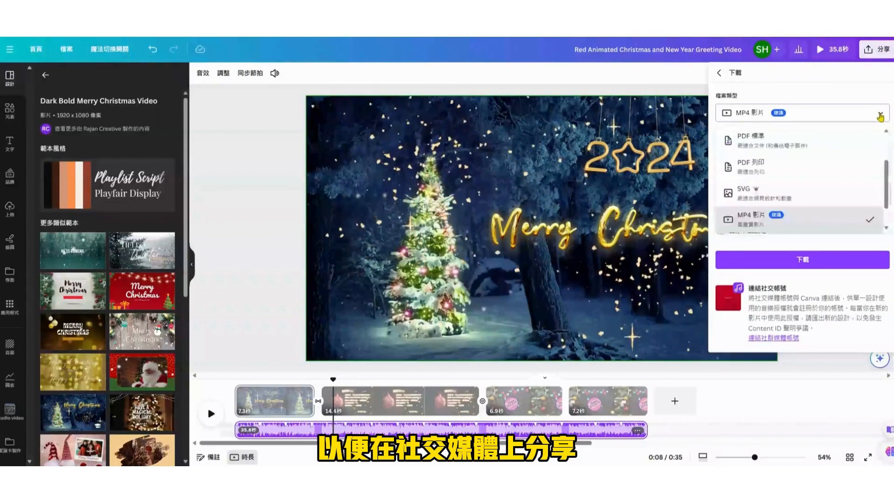
click(801, 218)
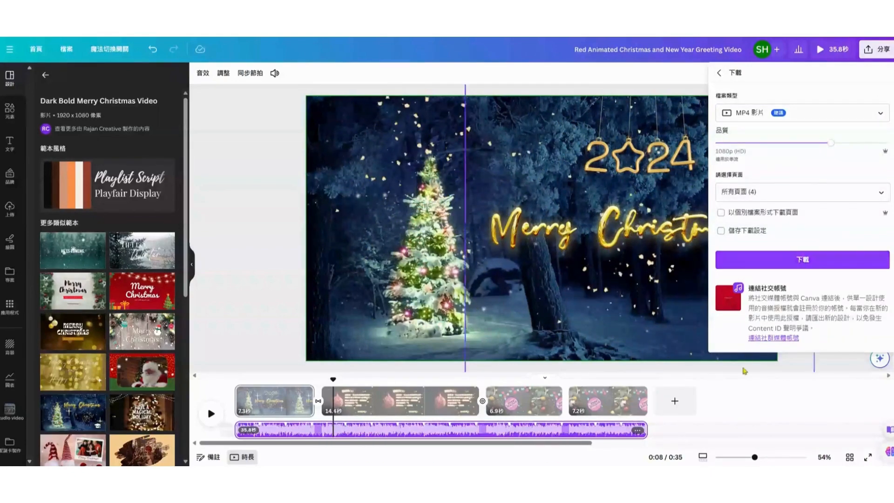
click(737, 403)
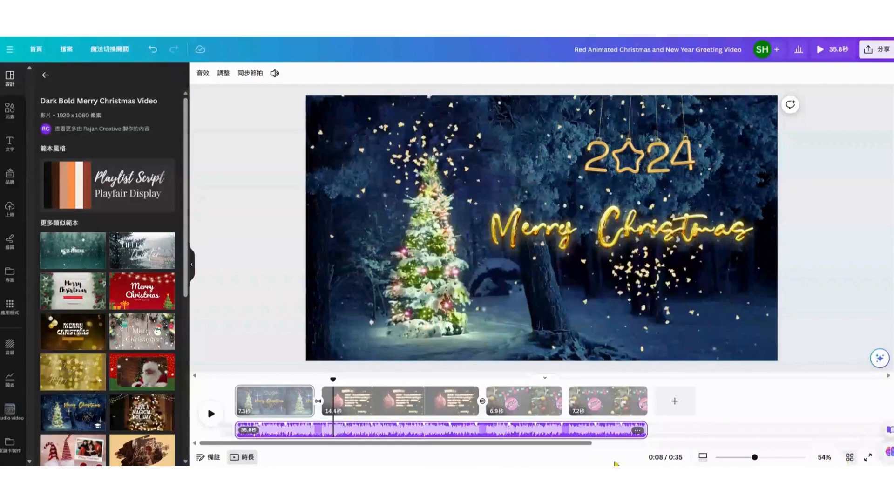
Play the whole greeting video in the enlarged preview.
click(832, 49)
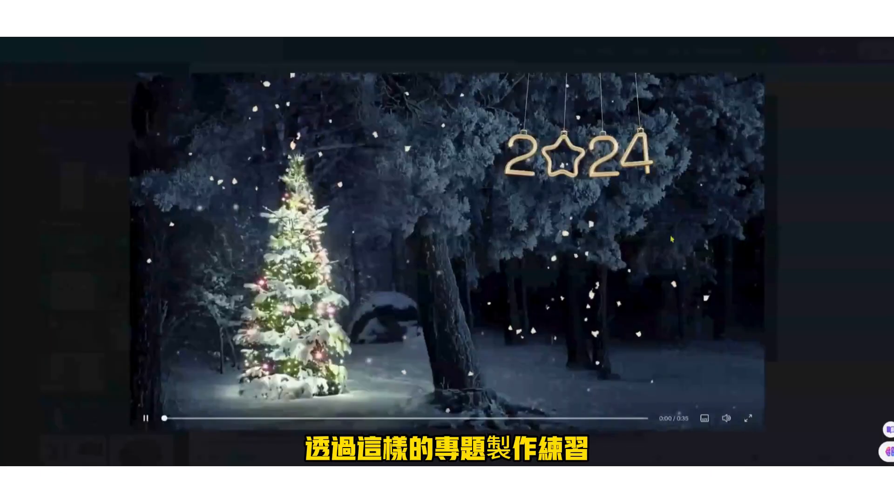